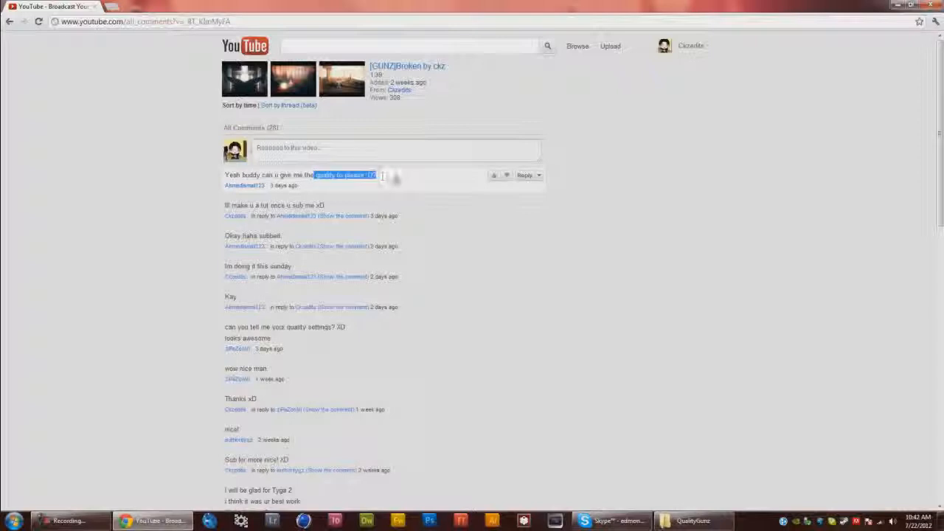
# Read through the comment thread on the video page, then close the browser
pyautogui.click(402, 182)
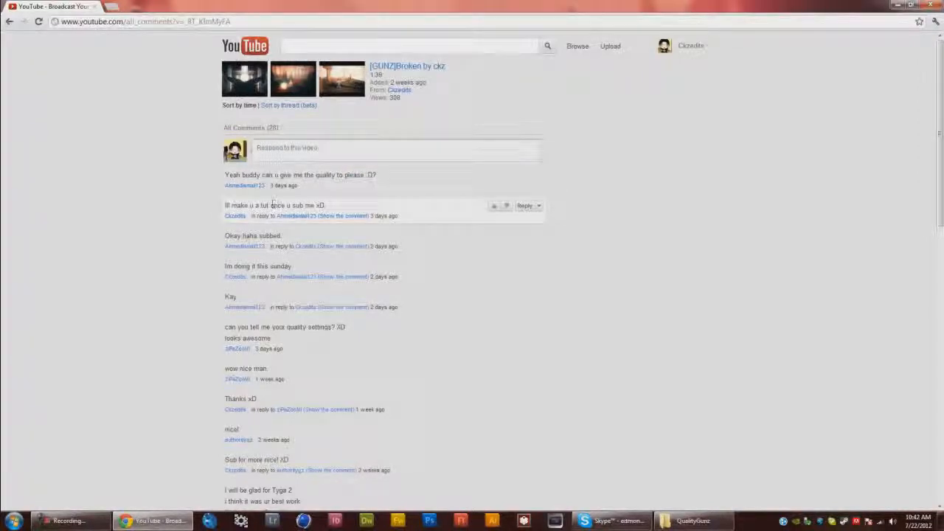
pyautogui.moveTo(242, 205); pyautogui.dragTo(361, 201)
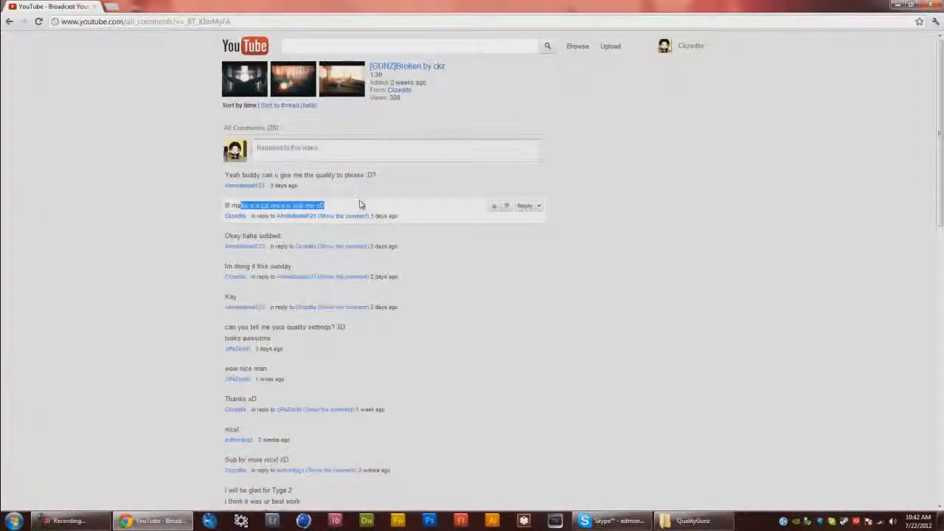
pyautogui.click(385, 207)
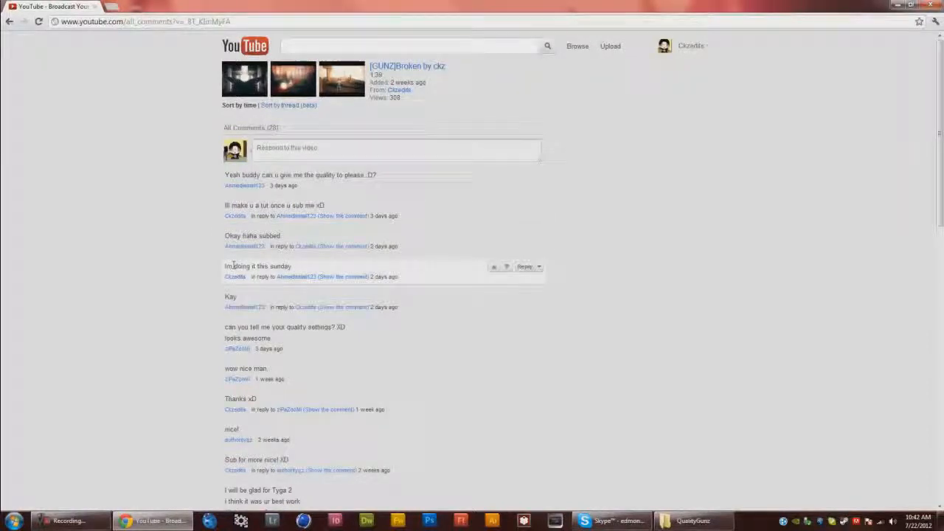
pyautogui.moveTo(233, 266); pyautogui.dragTo(372, 267)
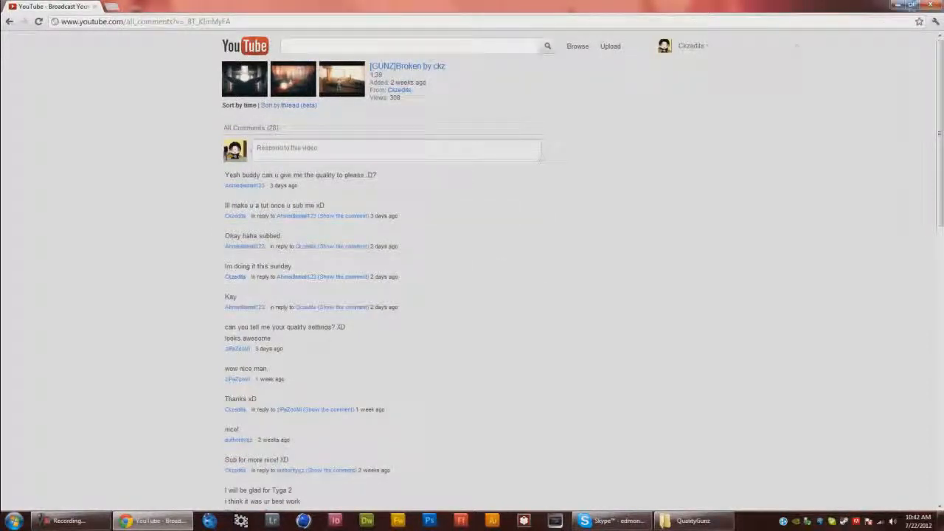
pyautogui.click(937, 5)
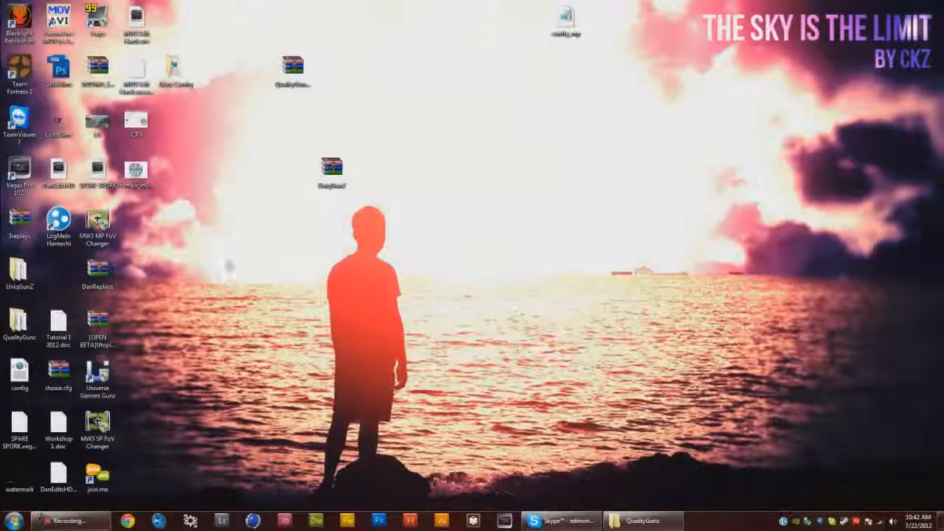
# Browse the QualityGunz and UniqGunZ game folders on the desktop
pyautogui.doubleClick(19, 321)
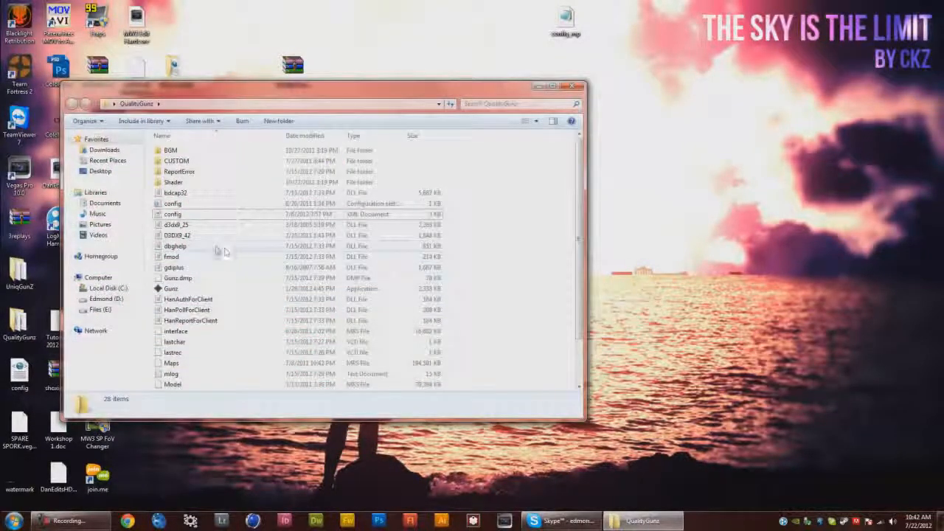
pyautogui.click(211, 215)
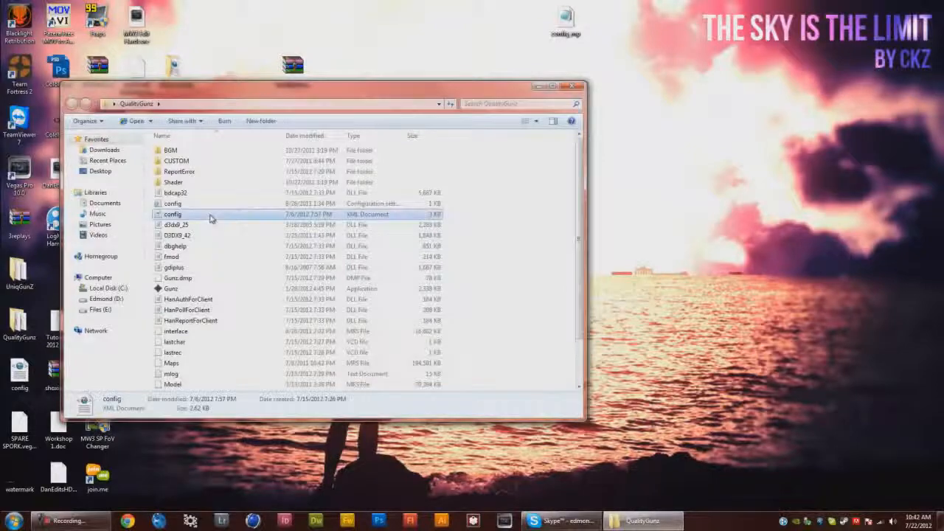
pyautogui.click(573, 87)
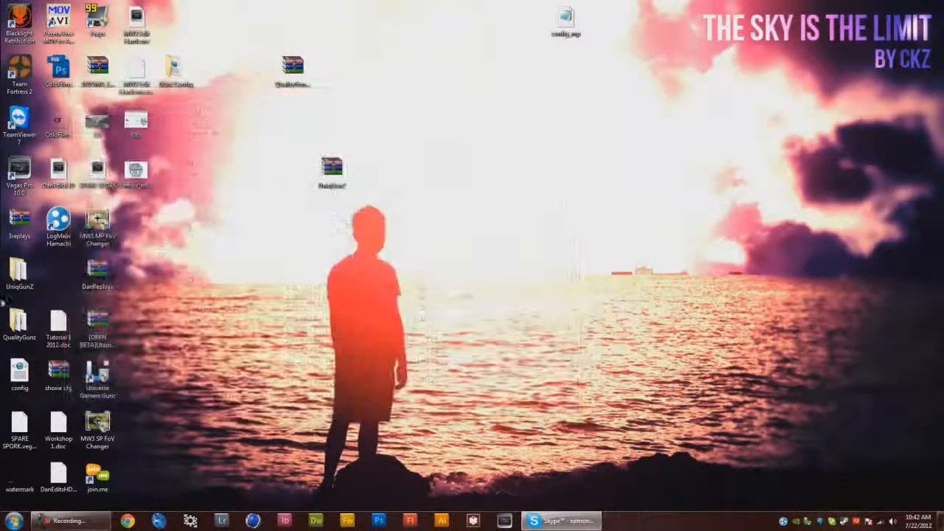
pyautogui.doubleClick(18, 321)
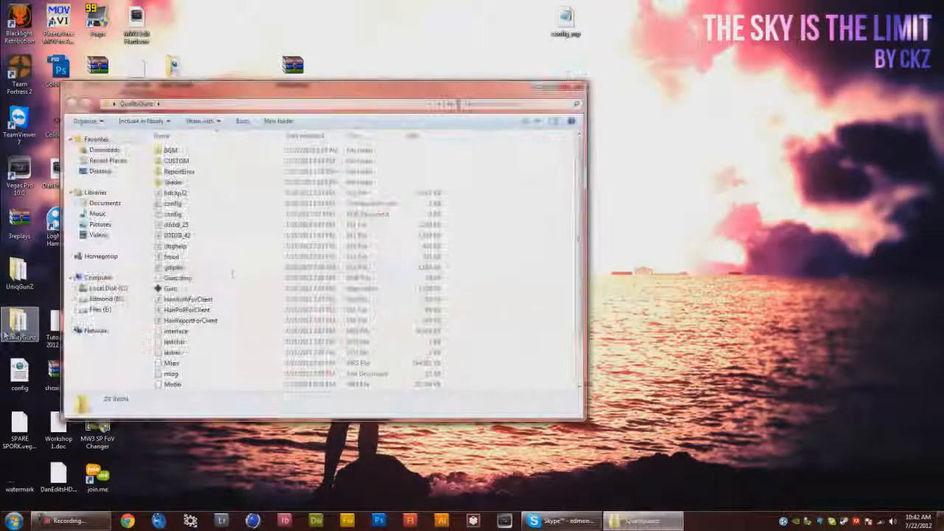
pyautogui.moveTo(270, 214); pyautogui.dragTo(22, 280)
pyautogui.doubleClick(19, 274)
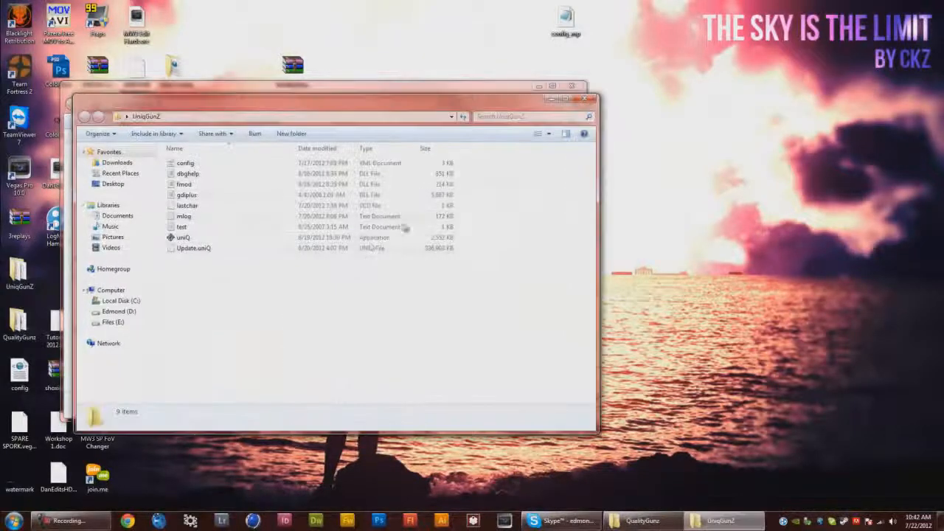
pyautogui.click(590, 100)
pyautogui.click(13, 520)
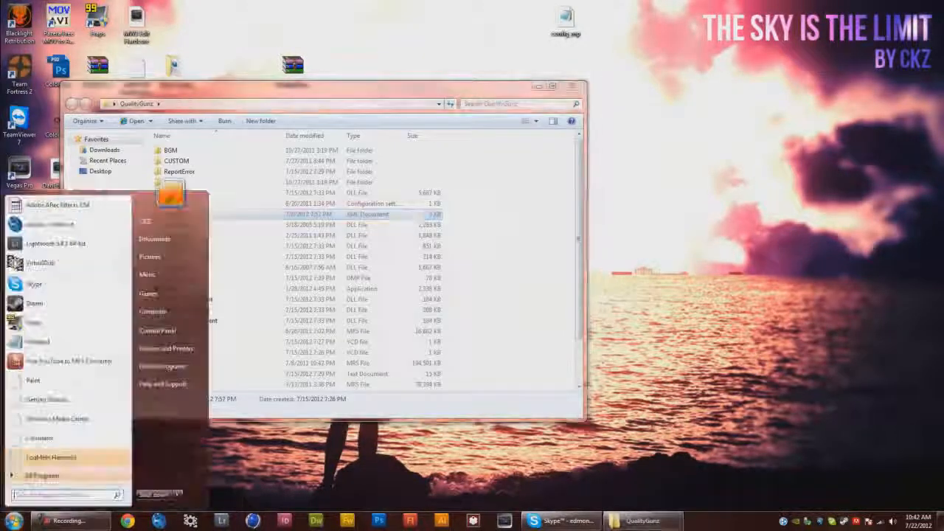
pyautogui.click(550, 391)
pyautogui.click(196, 215)
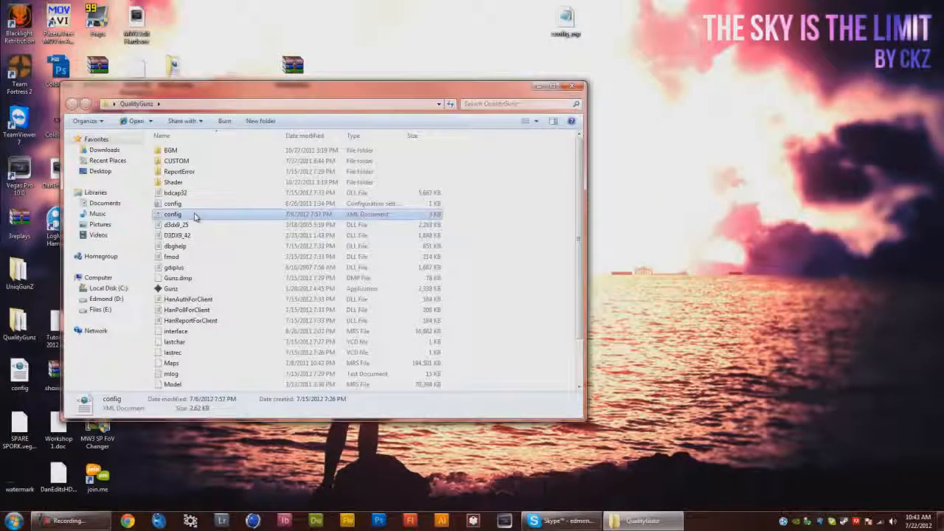
pyautogui.rightClick(195, 215)
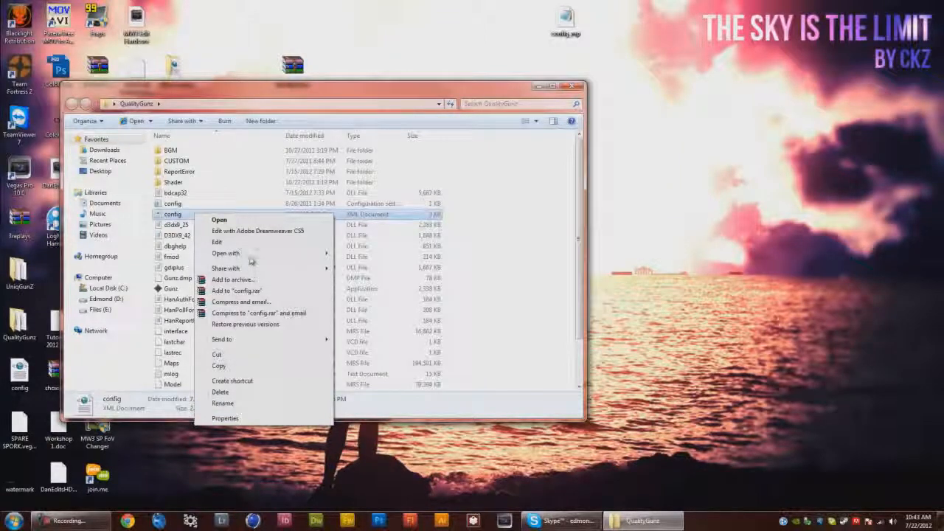
pyautogui.moveTo(251, 258)
pyautogui.click(223, 402)
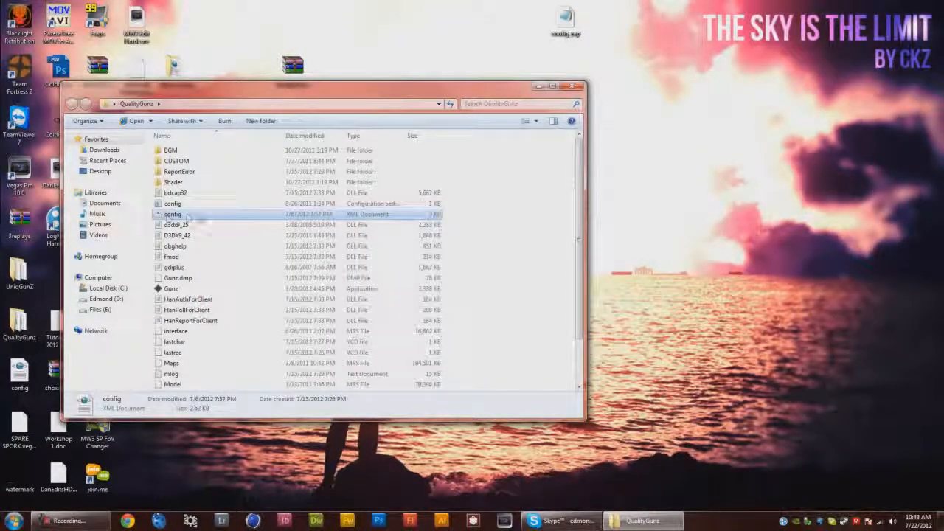
pyautogui.click(337, 217)
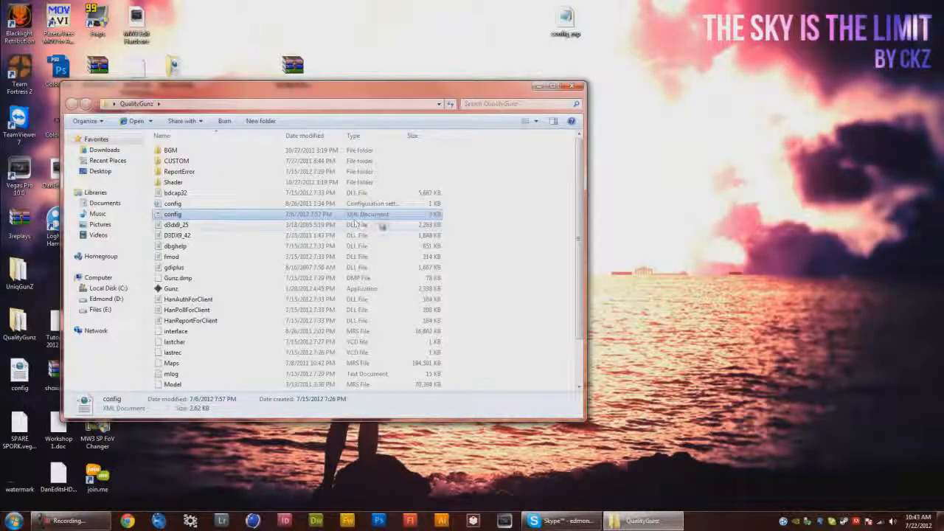
# Open the config configuration-settings file in WordPad to view it, then close WordPad
pyautogui.press('Up')
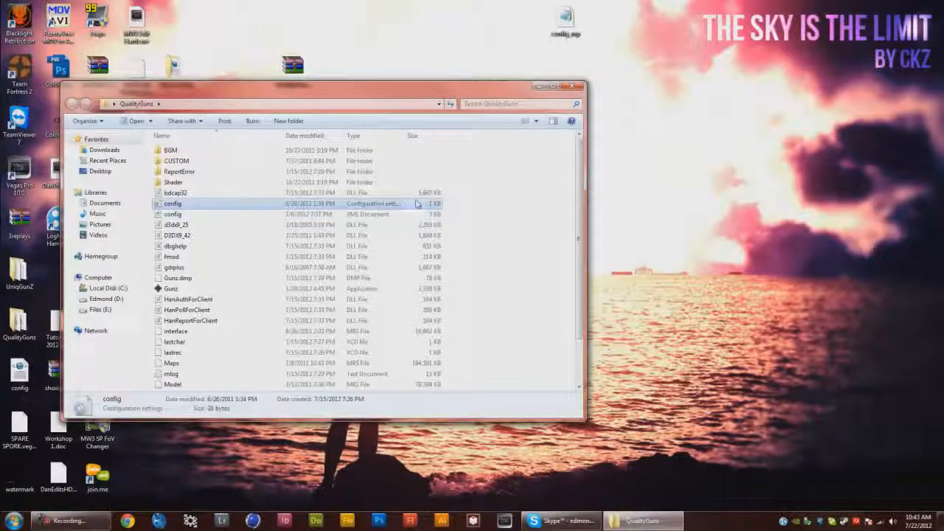
pyautogui.rightClick(374, 204)
pyautogui.moveTo(414, 247)
pyautogui.click(544, 256)
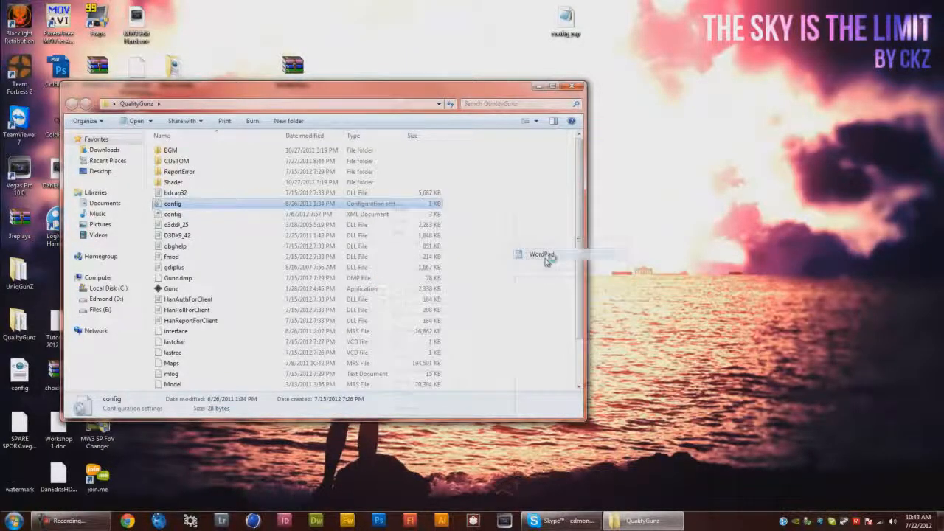
pyautogui.rightClick(376, 205)
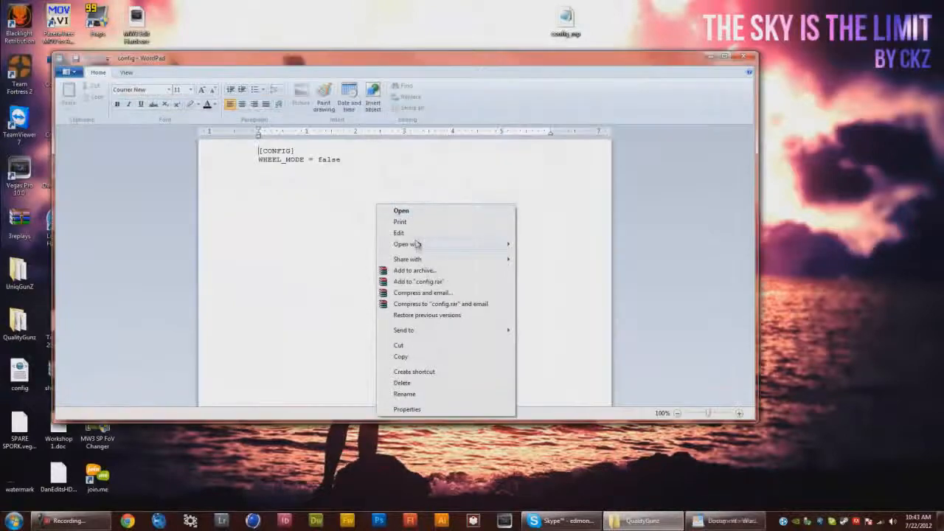
pyautogui.moveTo(417, 246)
pyautogui.click(570, 195)
pyautogui.click(747, 57)
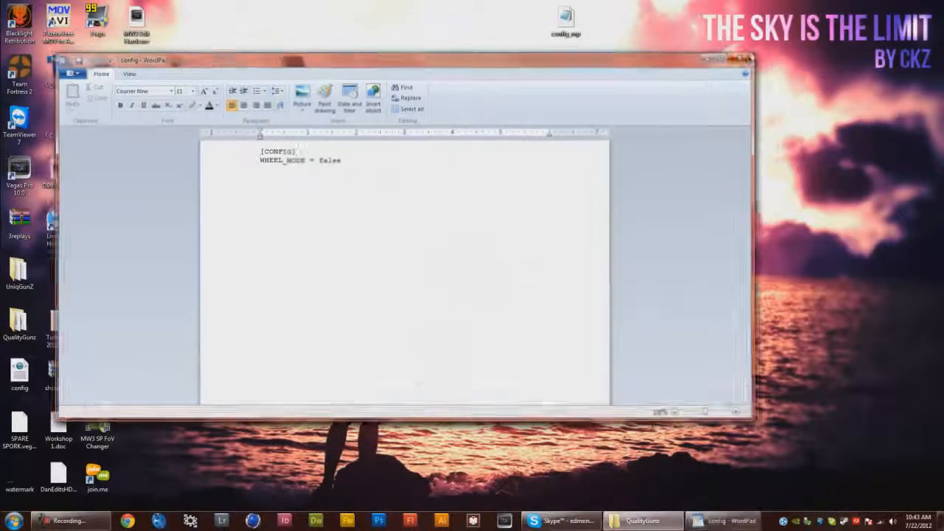
# Open the config XML document from the QualityGunz folder with Notepad
pyautogui.click(236, 216)
pyautogui.rightClick(362, 215)
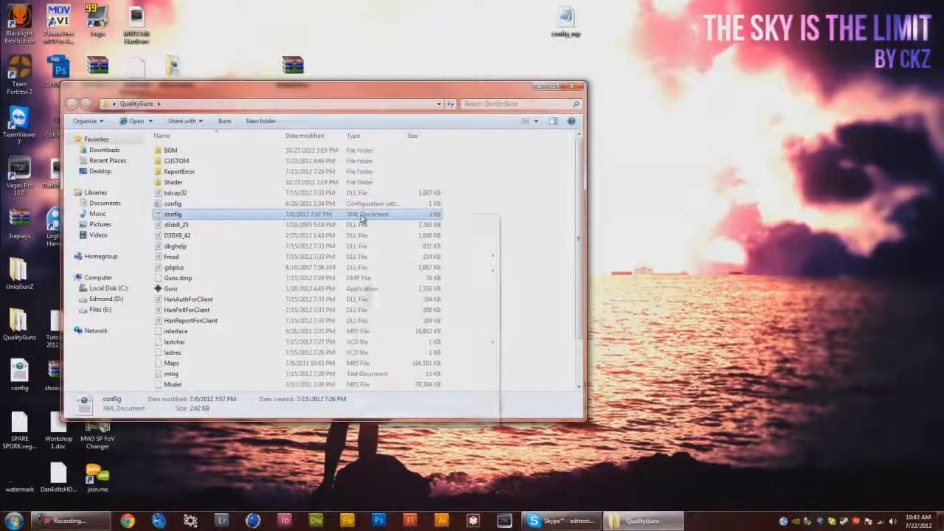
pyautogui.moveTo(393, 259)
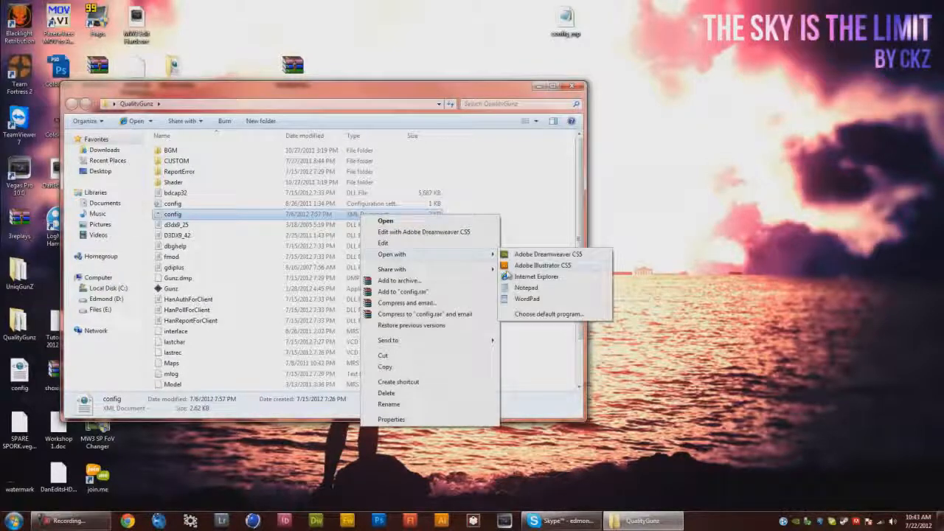
pyautogui.rightClick(292, 214)
pyautogui.moveTo(347, 254)
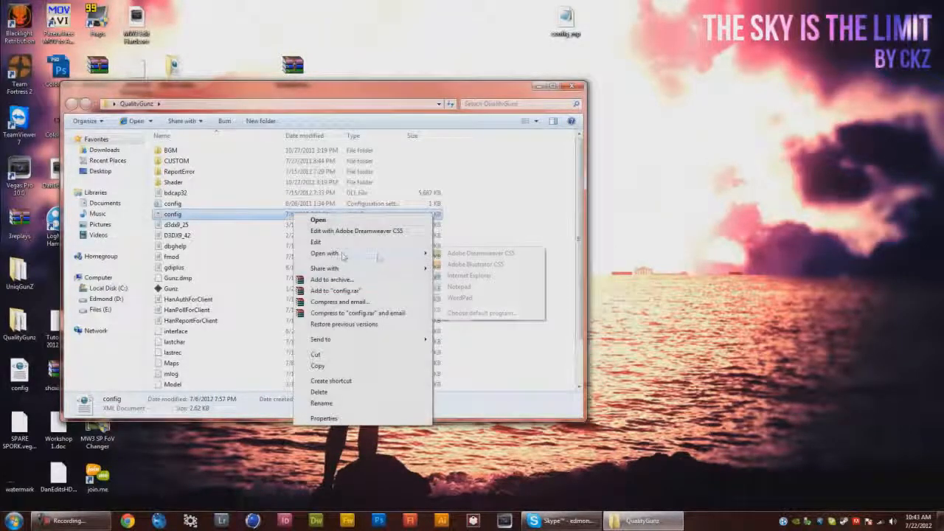
pyautogui.click(459, 286)
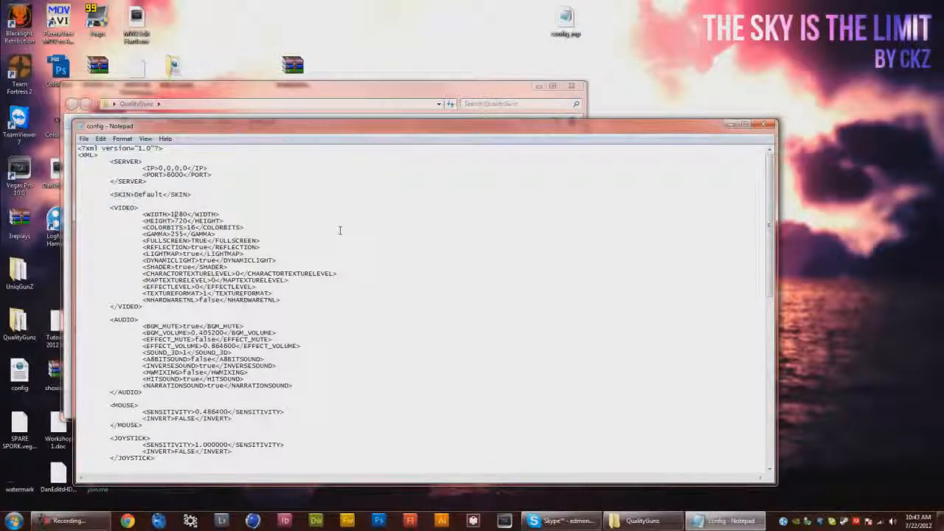
# Set the video WIDTH value in the config XML to 1280
pyautogui.press('Delete')
pyautogui.press('Delete')
pyautogui.press('Delete')
pyautogui.write('280')
# Close Notepad, saving the changes to the config file
pyautogui.scroll(-2, 209, 233)
pyautogui.click(270, 247)
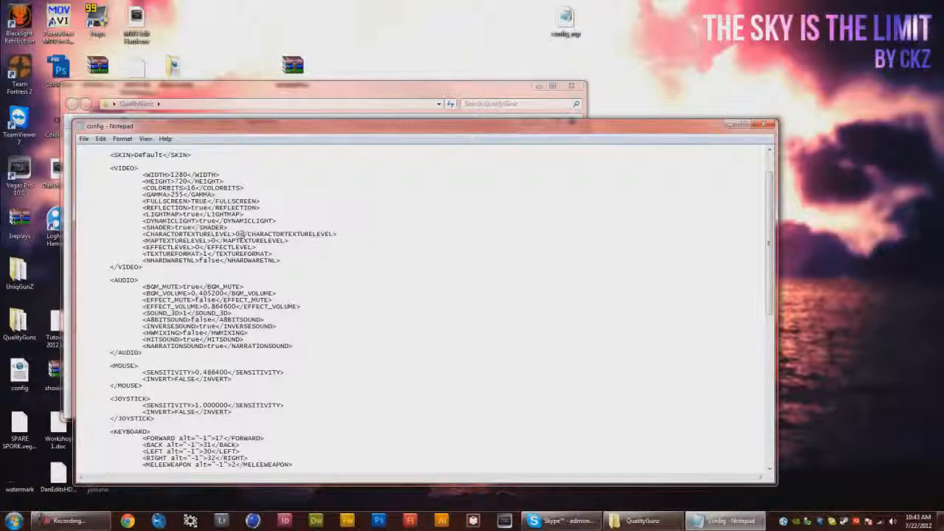
pyautogui.scroll(2, 428, 249)
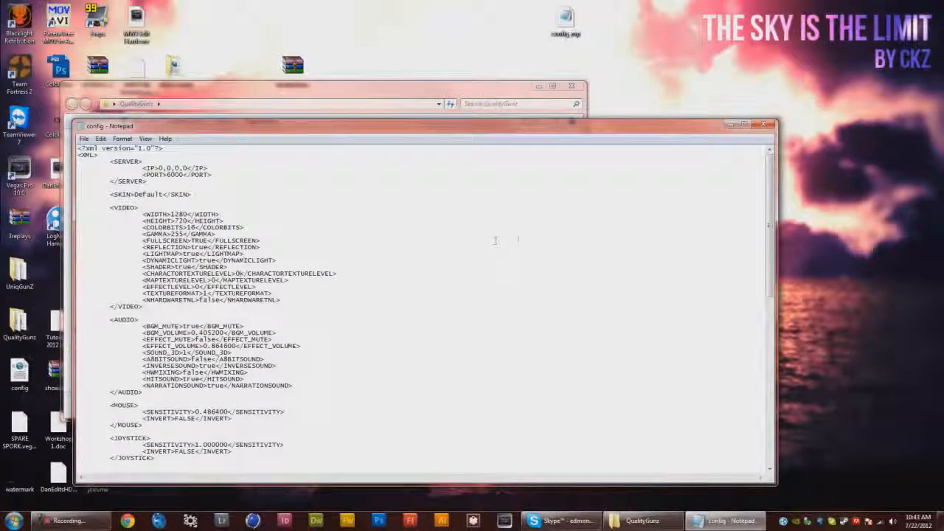
pyautogui.click(770, 123)
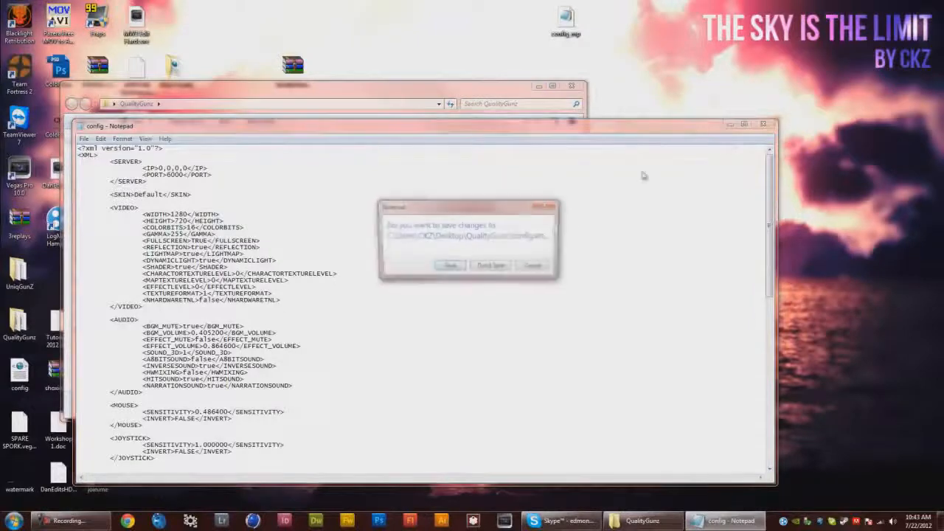
pyautogui.click(451, 267)
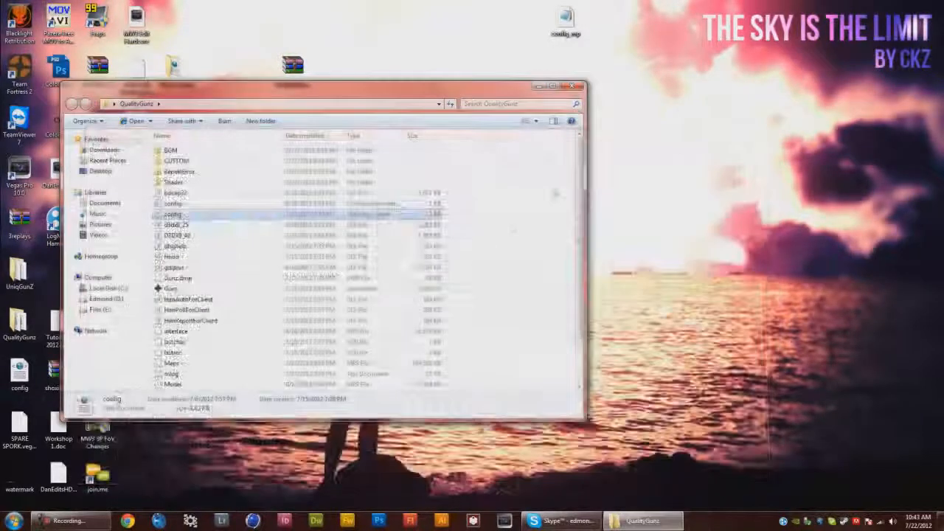
# Close the QualityGunz folder, launch Fraps and open its Movies settings
pyautogui.click(581, 88)
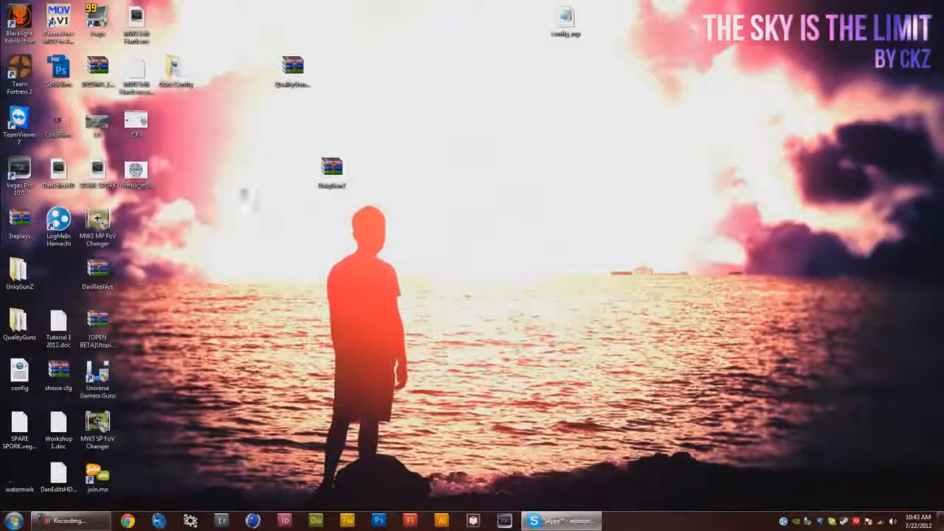
pyautogui.doubleClick(103, 30)
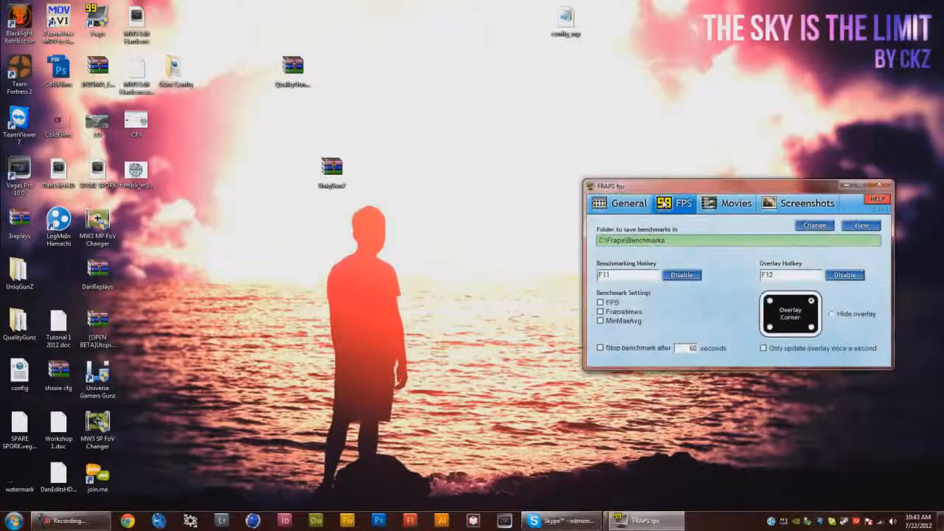
pyautogui.click(732, 205)
pyautogui.moveTo(719, 186); pyautogui.dragTo(412, 121)
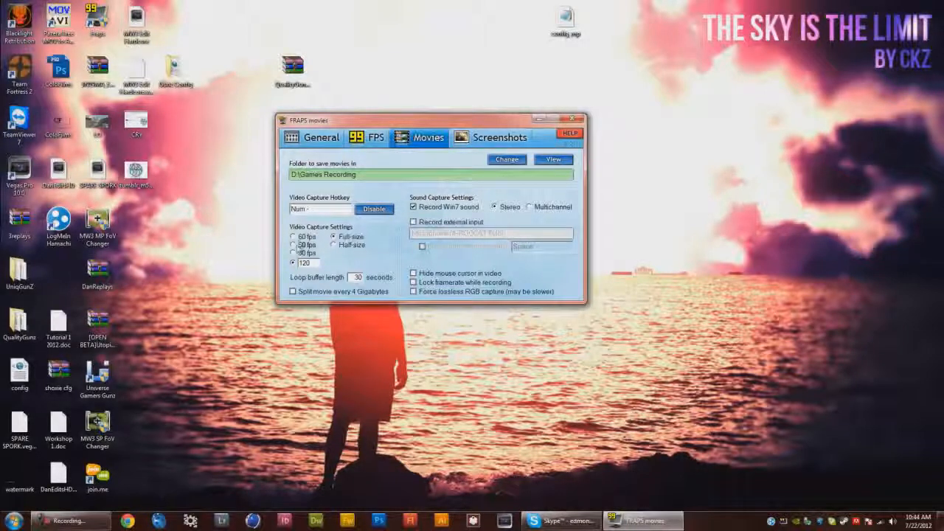
# Inspect the custom 120 fps capture setting, then exit Fraps
pyautogui.moveTo(313, 263); pyautogui.dragTo(286, 263)
pyautogui.click(318, 262)
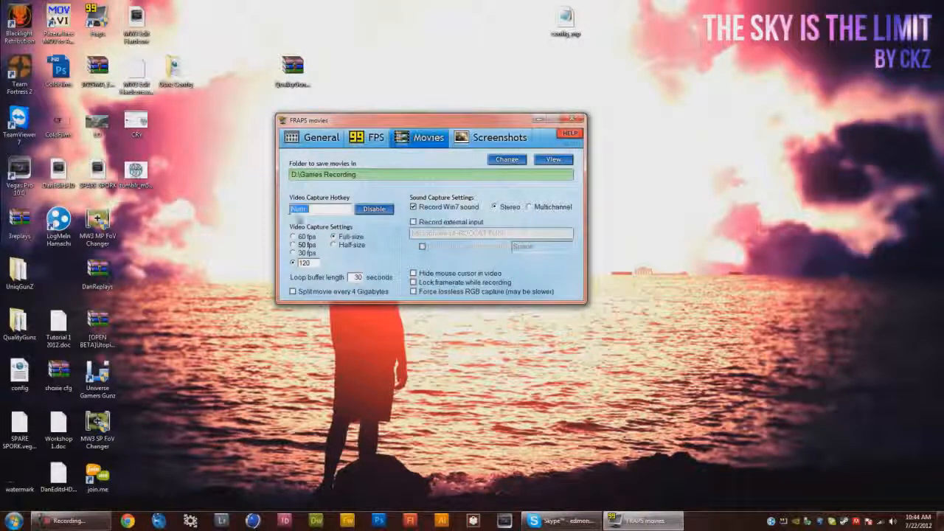
pyautogui.click(572, 119)
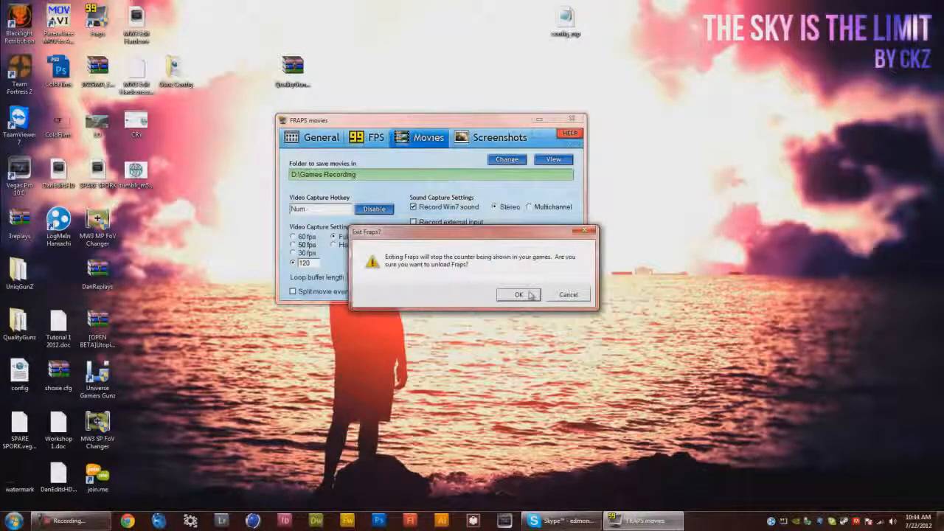
pyautogui.click(520, 294)
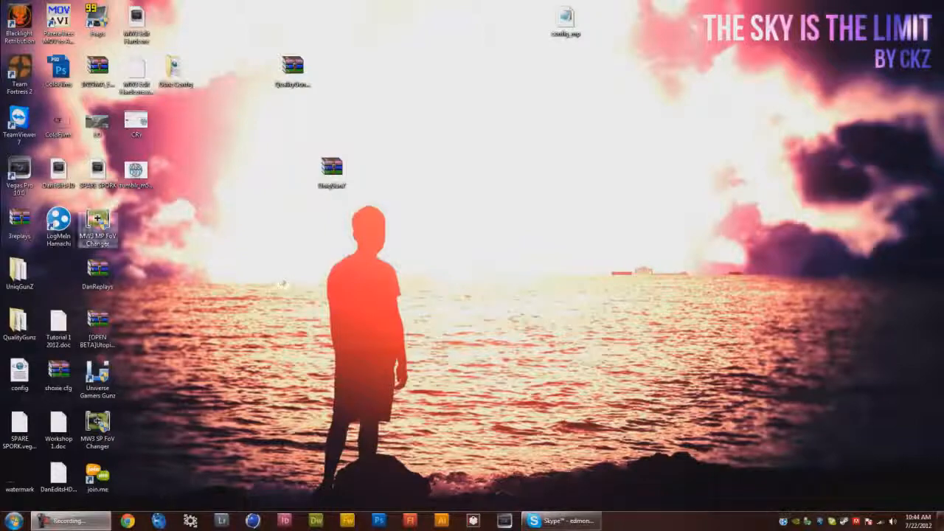
# Launch Vegas Pro with the SPARE SPORK project and move the playhead along the timeline
pyautogui.doubleClick(85, 170)
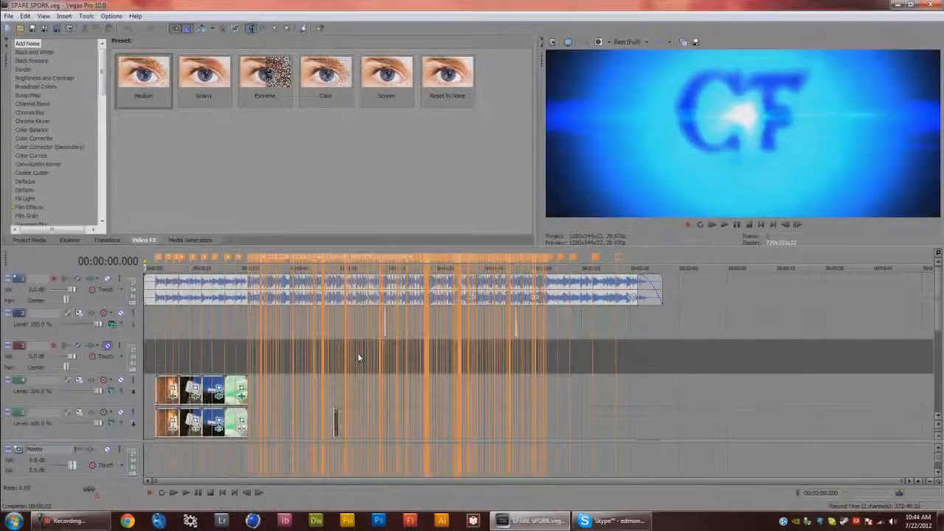
pyautogui.click(453, 426)
pyautogui.click(530, 430)
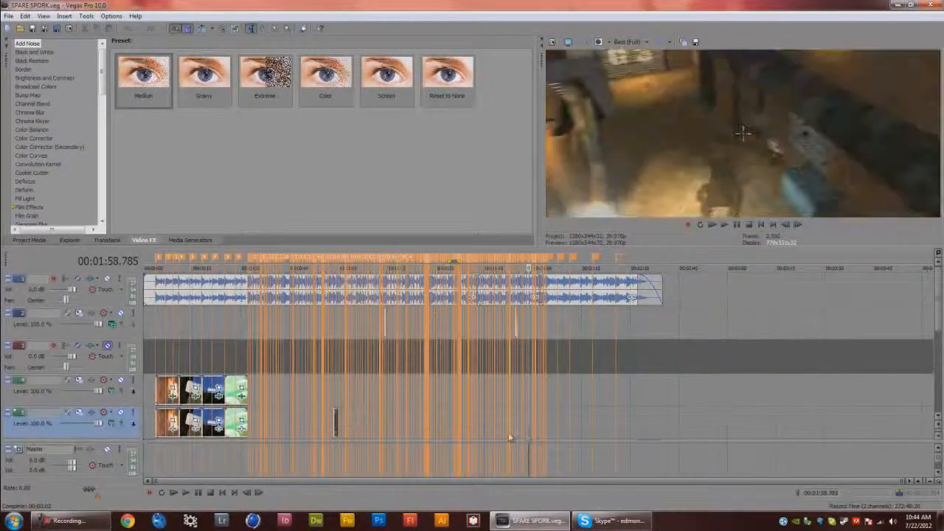
# Scrub through the end of the timeline to preview the closing clips and outro
pyautogui.click(508, 435)
pyautogui.scroll(3, 508, 435)
pyautogui.moveTo(938, 318); pyautogui.dragTo(938, 385)
pyautogui.click(734, 328)
pyautogui.click(819, 333)
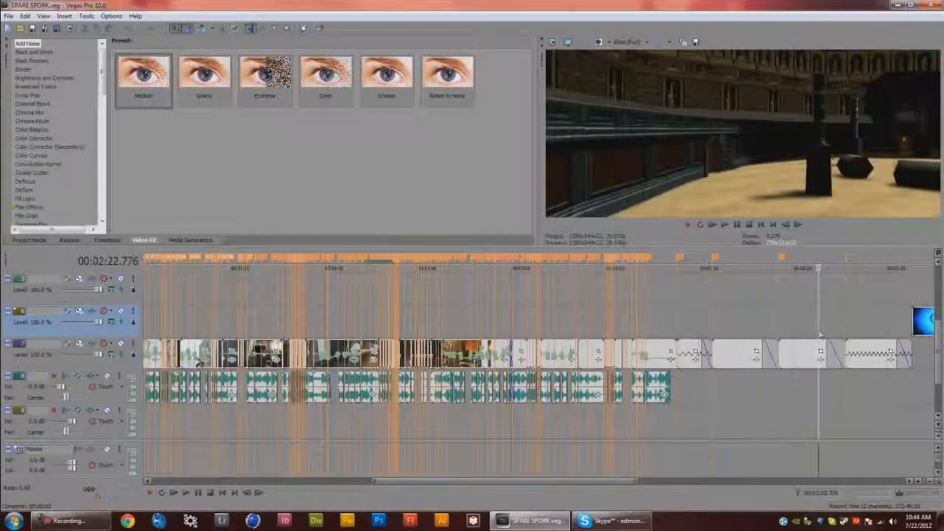
pyautogui.click(714, 335)
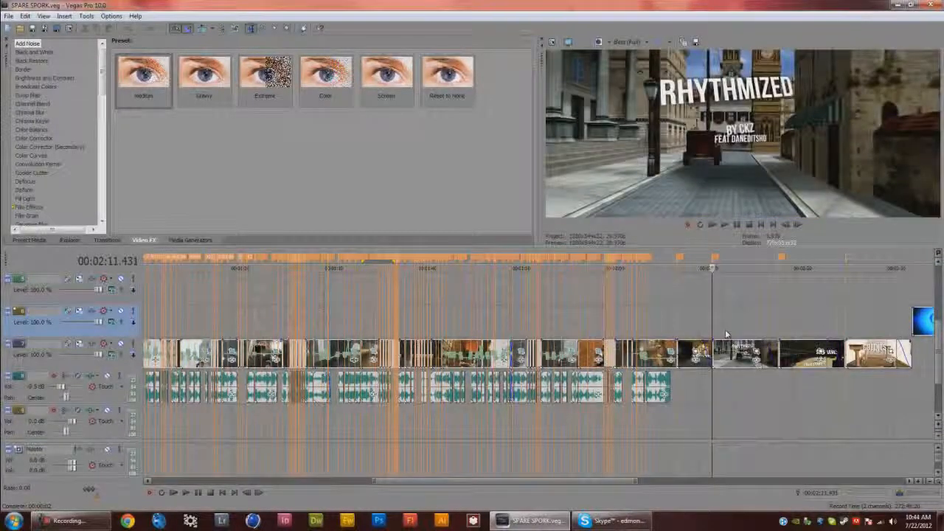
pyautogui.click(687, 337)
pyautogui.click(678, 337)
pyautogui.click(703, 337)
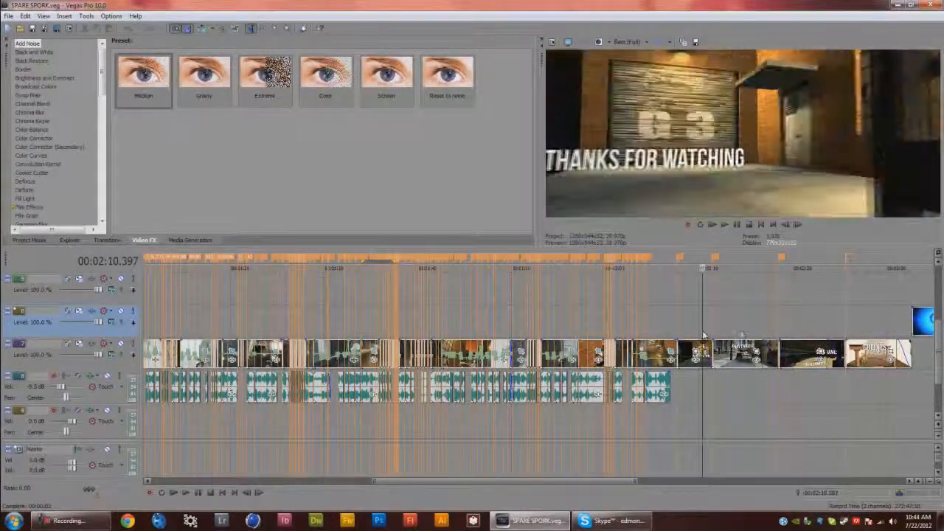
pyautogui.click(741, 337)
pyautogui.click(675, 337)
pyautogui.click(660, 336)
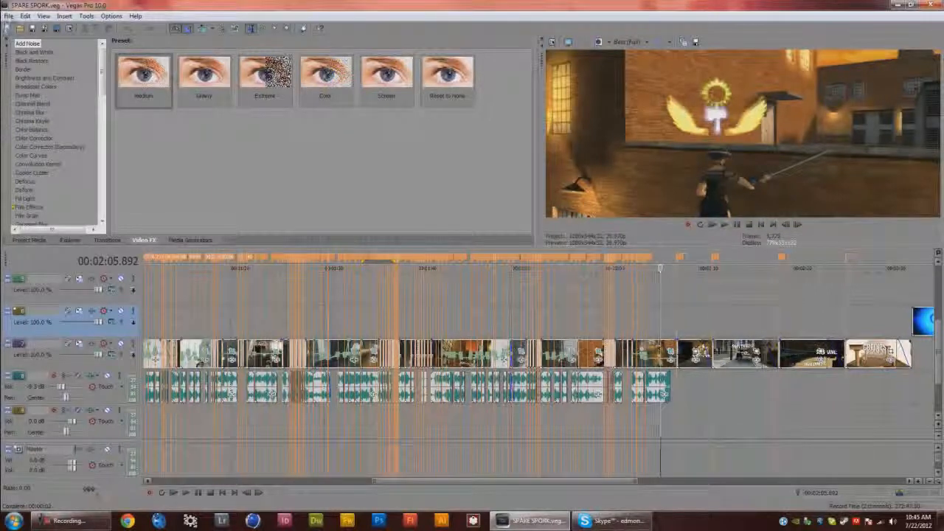
# Open Project Properties and inspect the 1280 x 544 video settings
pyautogui.click(68, 29)
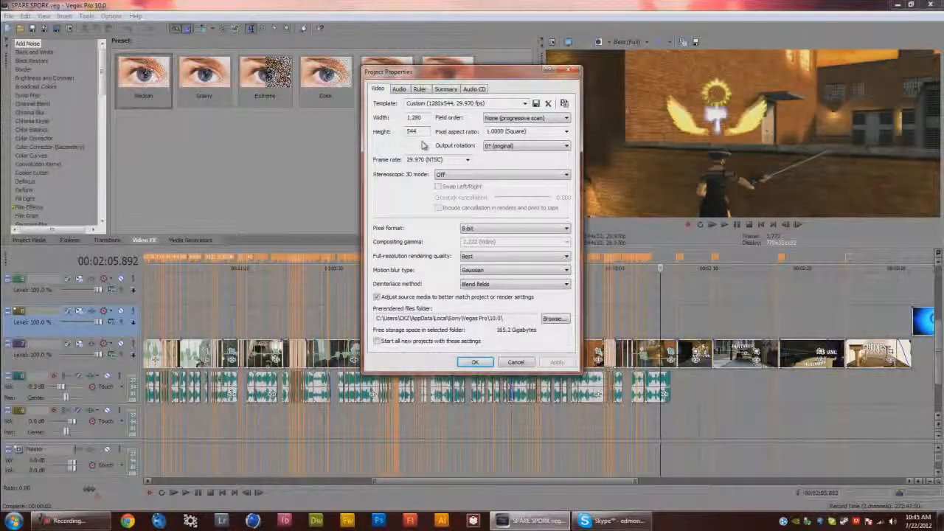
pyautogui.click(415, 132)
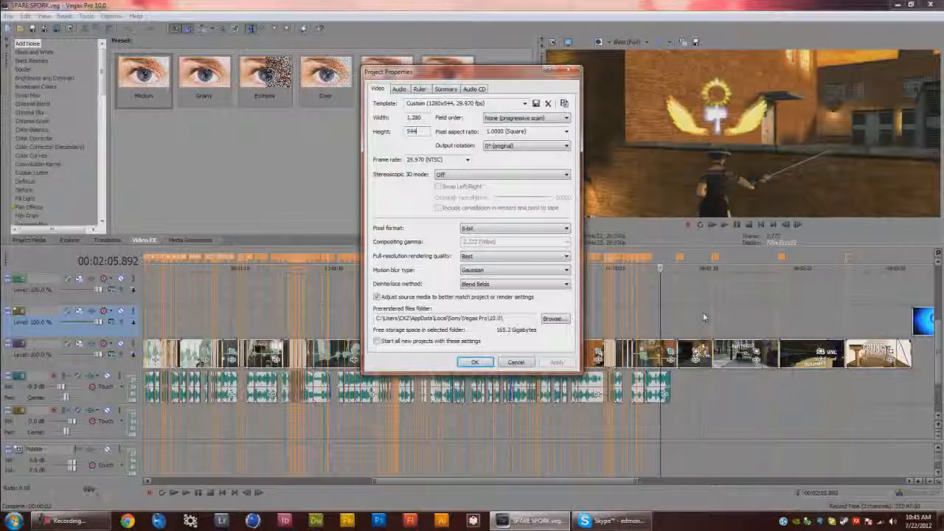
pyautogui.moveTo(520, 74); pyautogui.dragTo(423, 76)
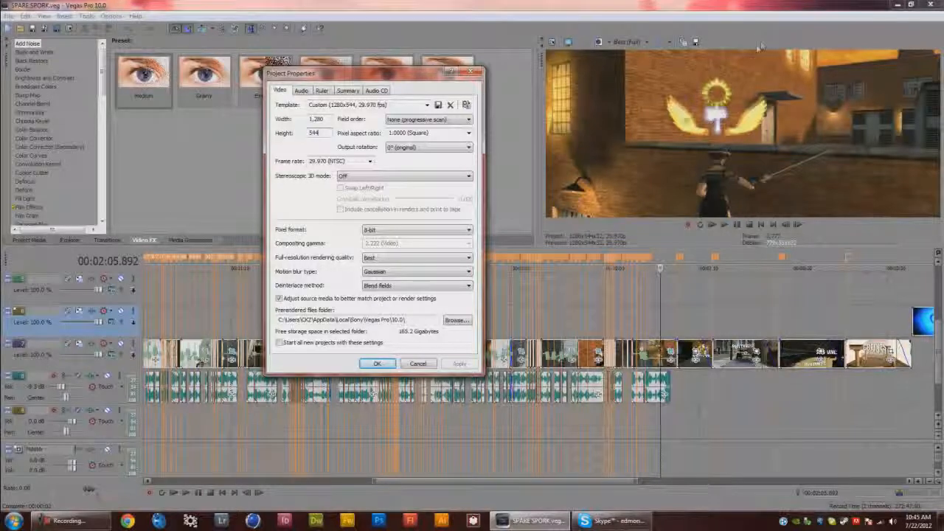
# Open the Videos library's CKZ EDITS > Gunz folder and play the [GUNZ]Dan by ckz video
pyautogui.click(13, 521)
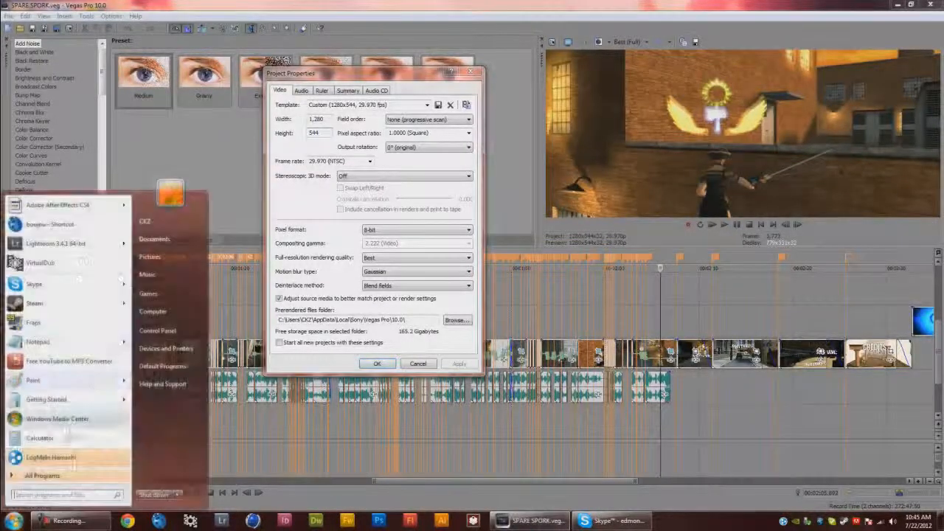
pyautogui.click(171, 291)
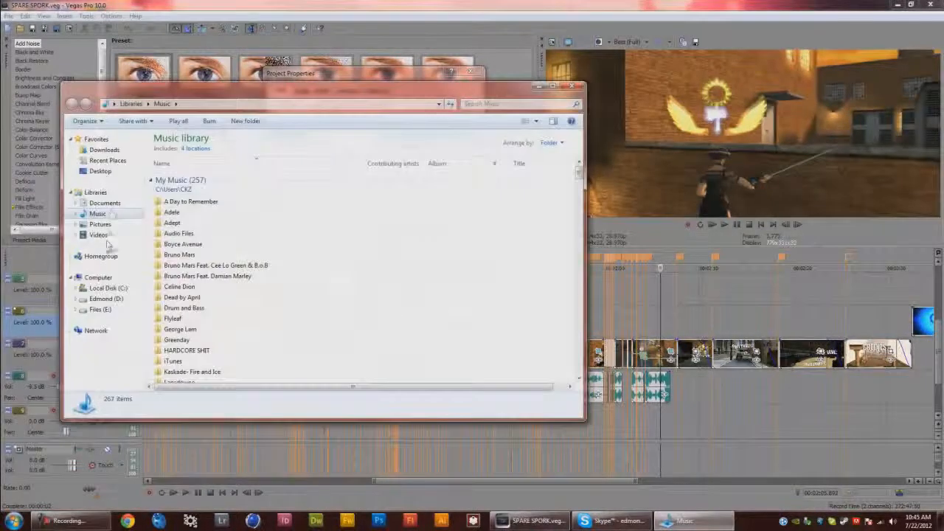
pyautogui.click(98, 235)
pyautogui.doubleClick(177, 192)
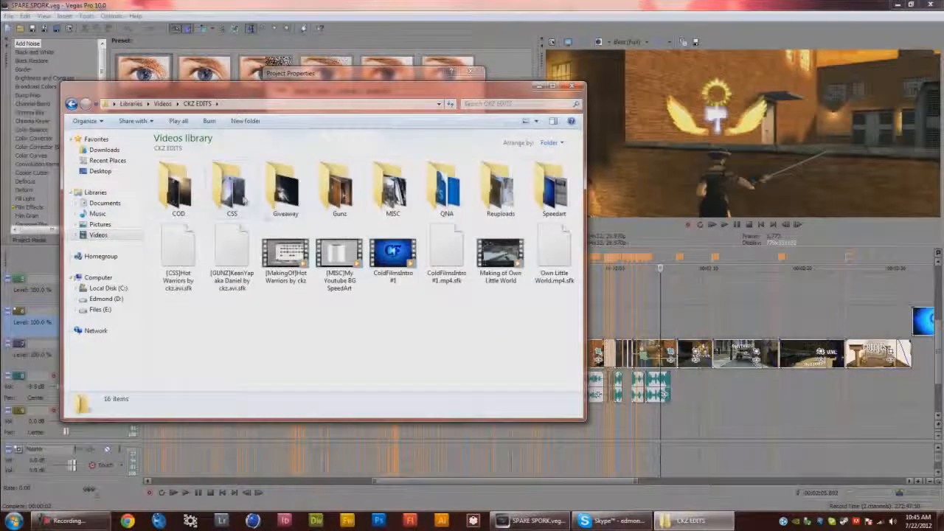
pyautogui.doubleClick(339, 192)
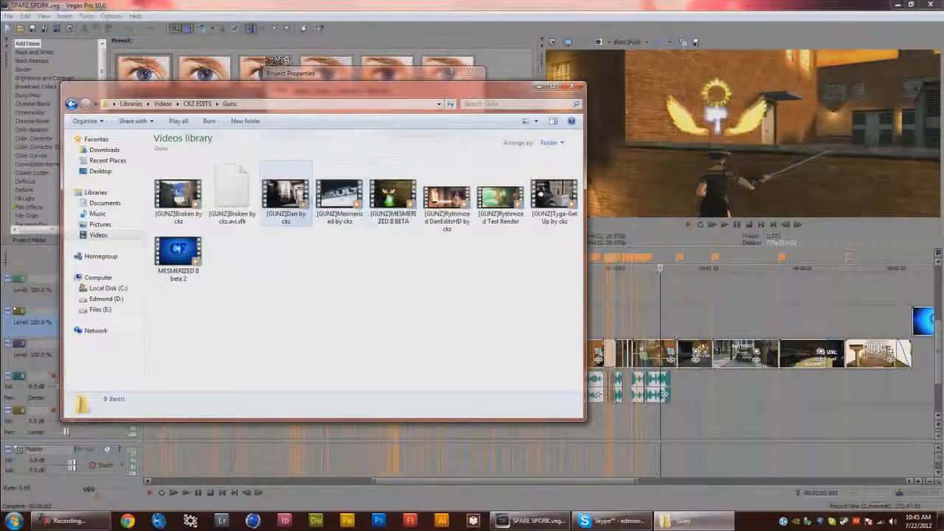
pyautogui.doubleClick(286, 196)
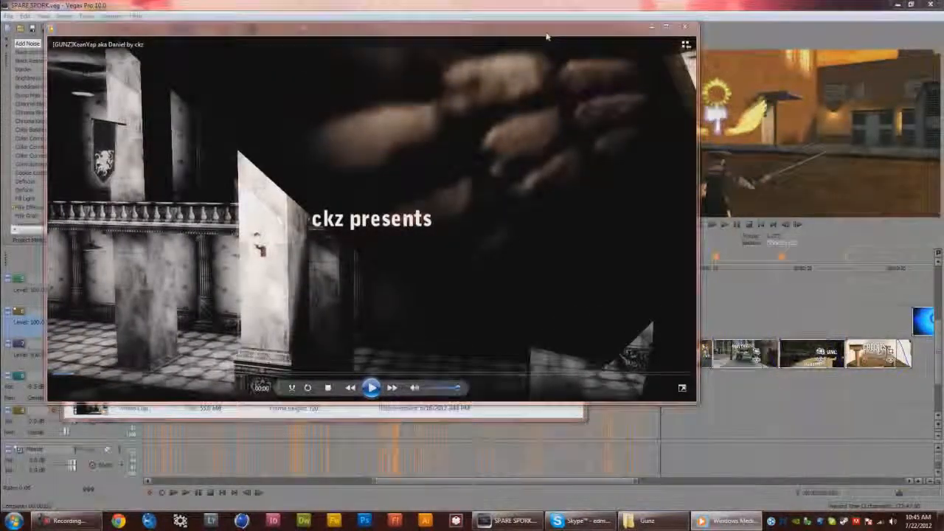
# Close that player, play the [GUNZ]Rythmized DanEditsHD by ckz video and close it
pyautogui.moveTo(549, 36); pyautogui.dragTo(664, 59)
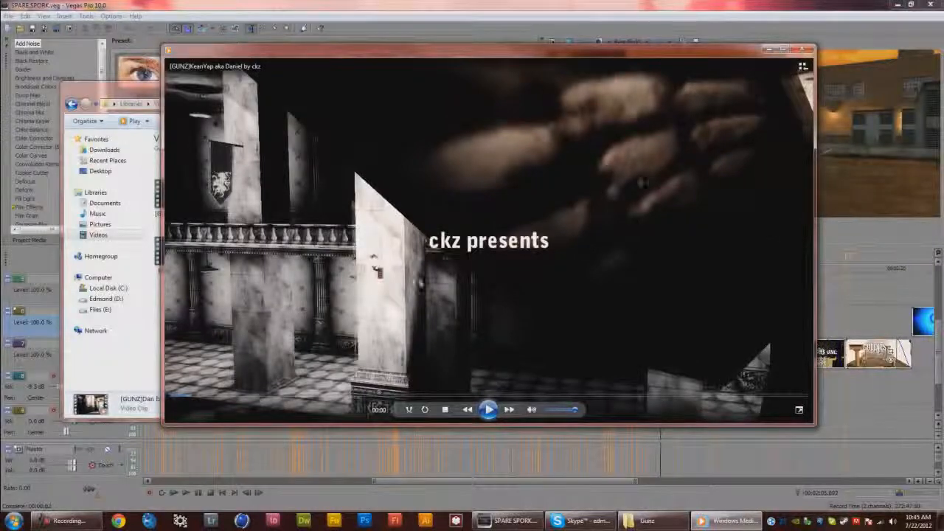
pyautogui.click(810, 48)
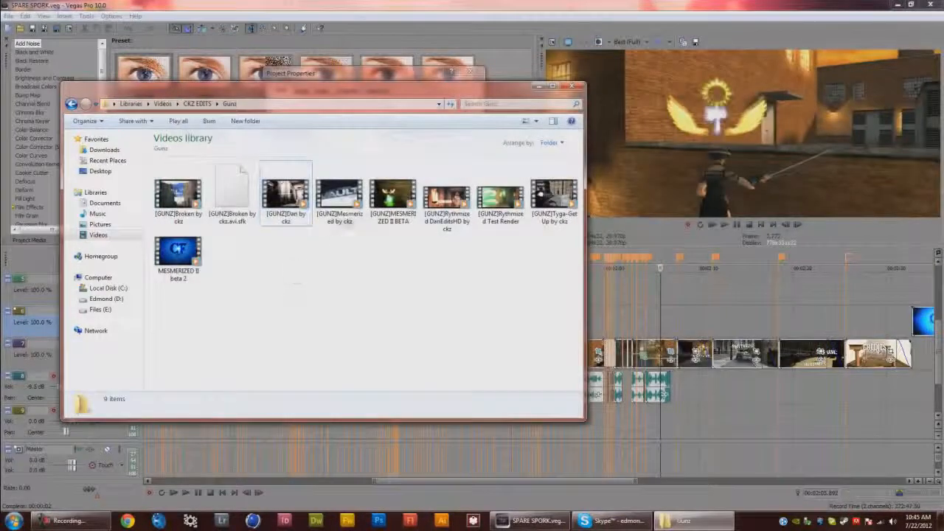
pyautogui.click(448, 223)
pyautogui.doubleClick(447, 223)
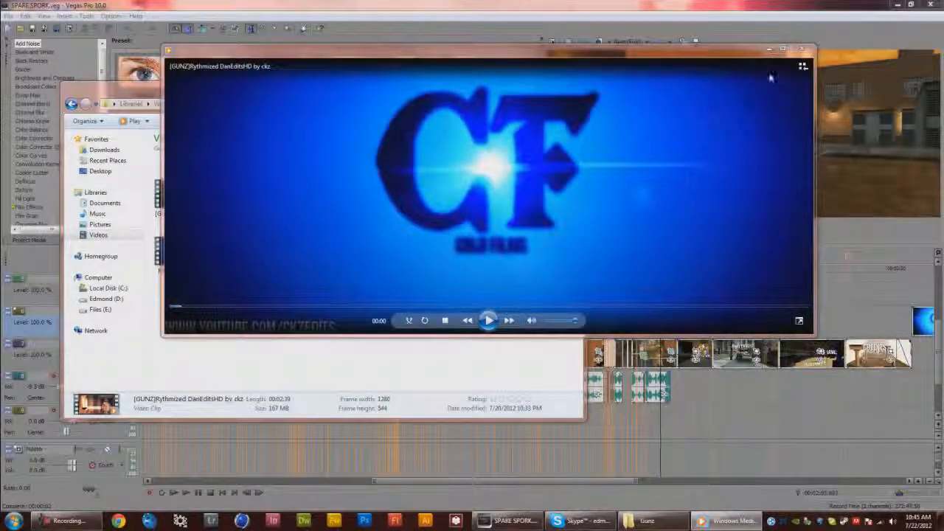
pyautogui.click(802, 49)
# Review the Project Properties Audio, Ruler, Summary and Audio CD tabs, then close the dialog with OK
pyautogui.click(572, 88)
pyautogui.moveTo(332, 73); pyautogui.dragTo(530, 75)
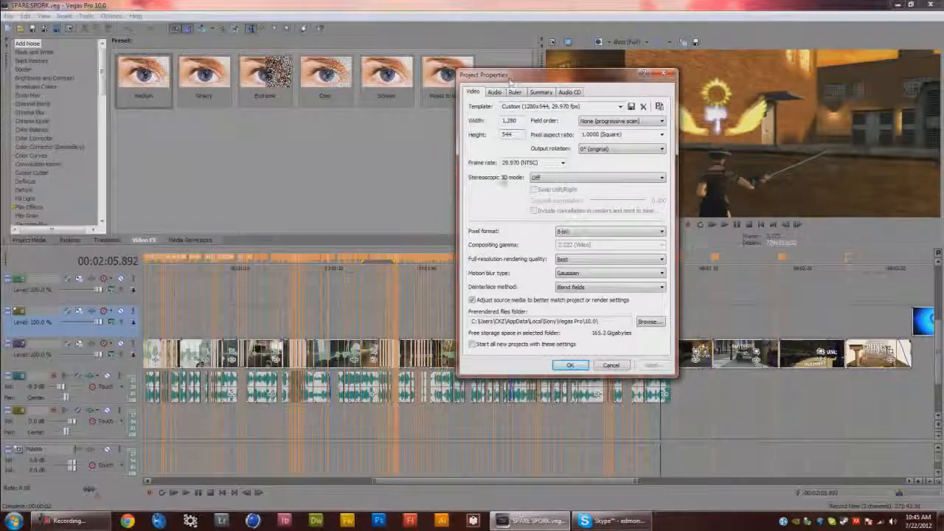
pyautogui.doubleClick(524, 137)
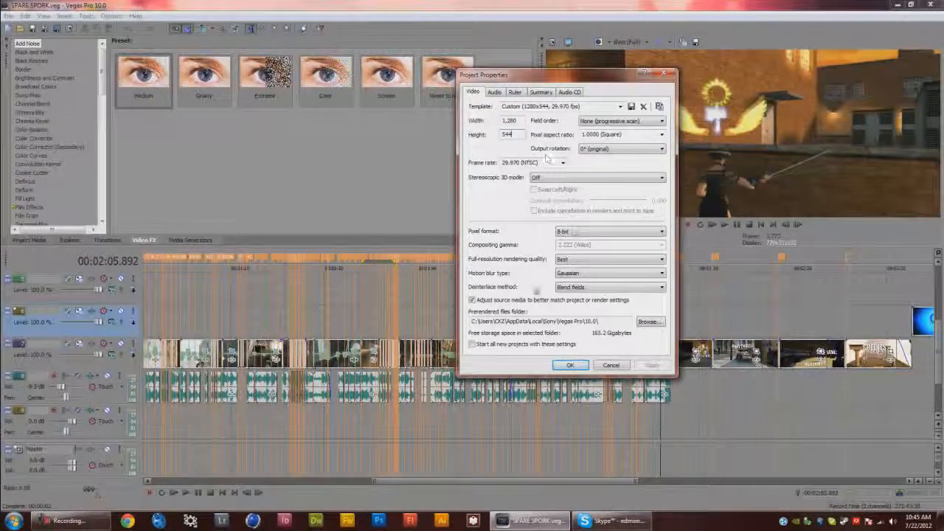
pyautogui.click(493, 92)
pyautogui.click(514, 92)
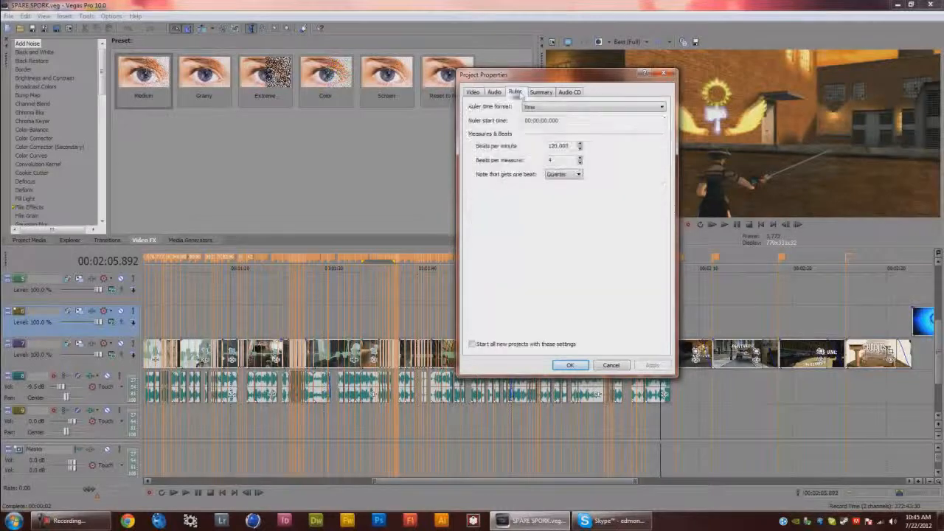
pyautogui.click(541, 92)
pyautogui.click(570, 92)
pyautogui.click(474, 92)
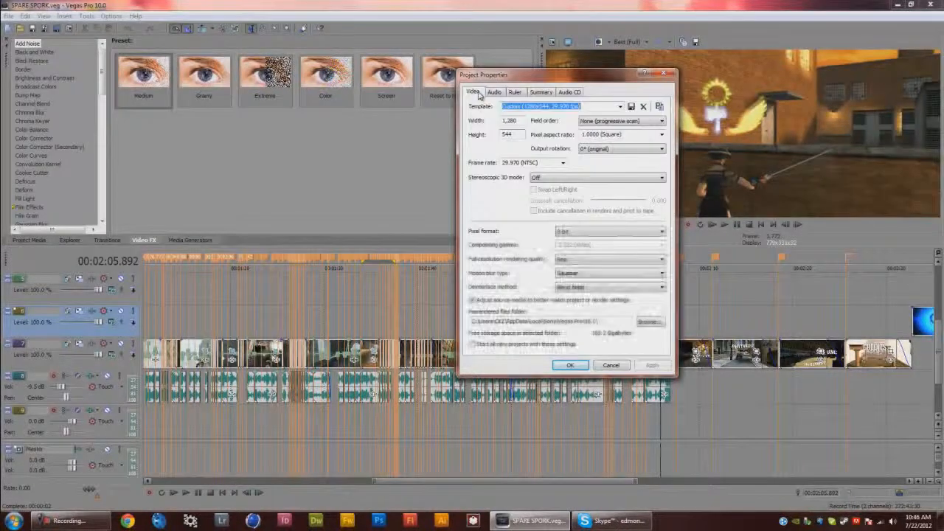
pyautogui.click(570, 365)
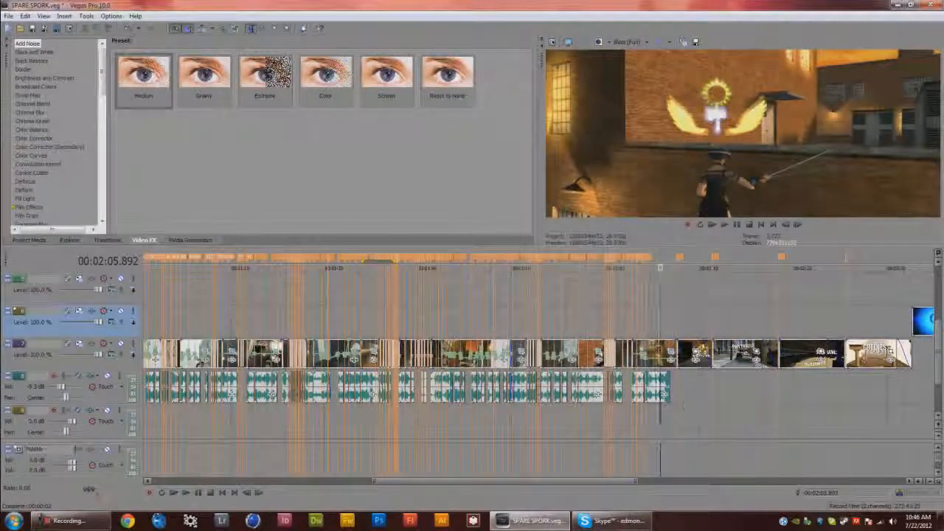
# Browse the Transitions, Explorer and Media Generators panels
pyautogui.scroll(-5, 834, 404)
pyautogui.click(671, 355)
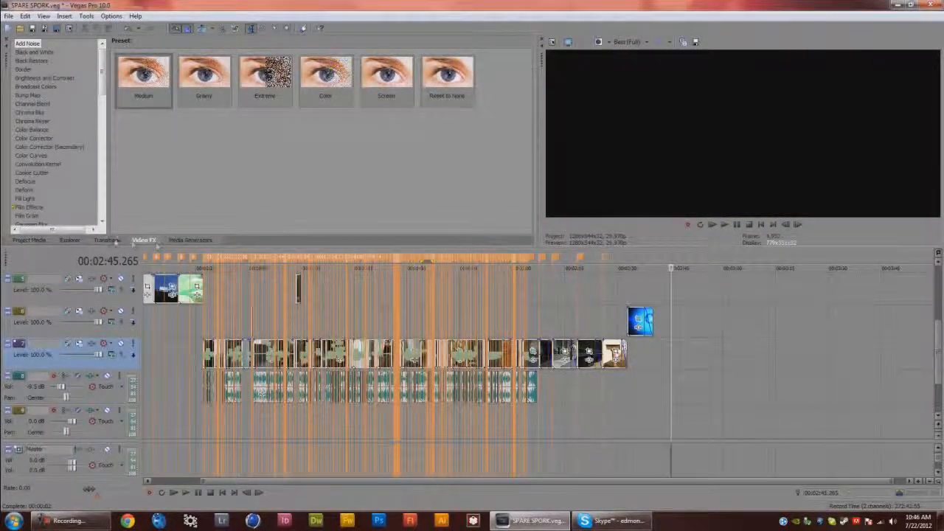
pyautogui.click(111, 241)
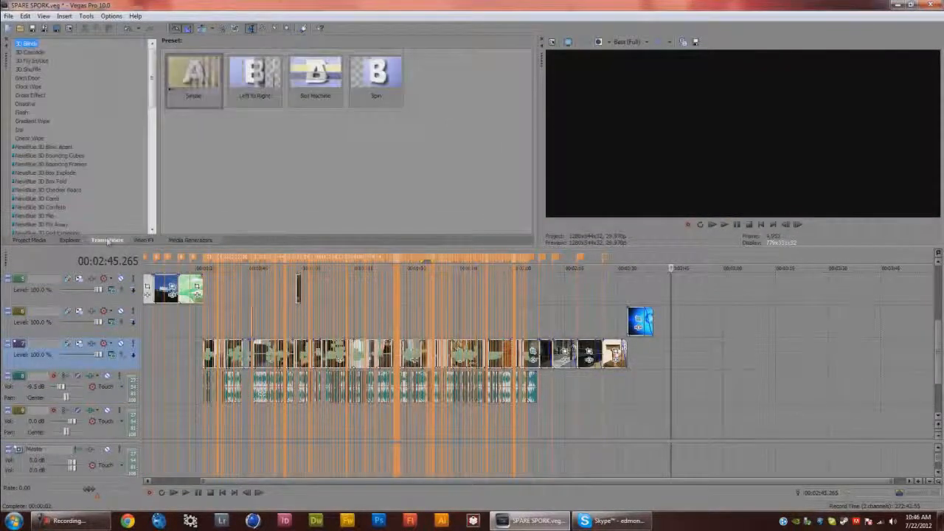
pyautogui.click(72, 241)
pyautogui.click(191, 240)
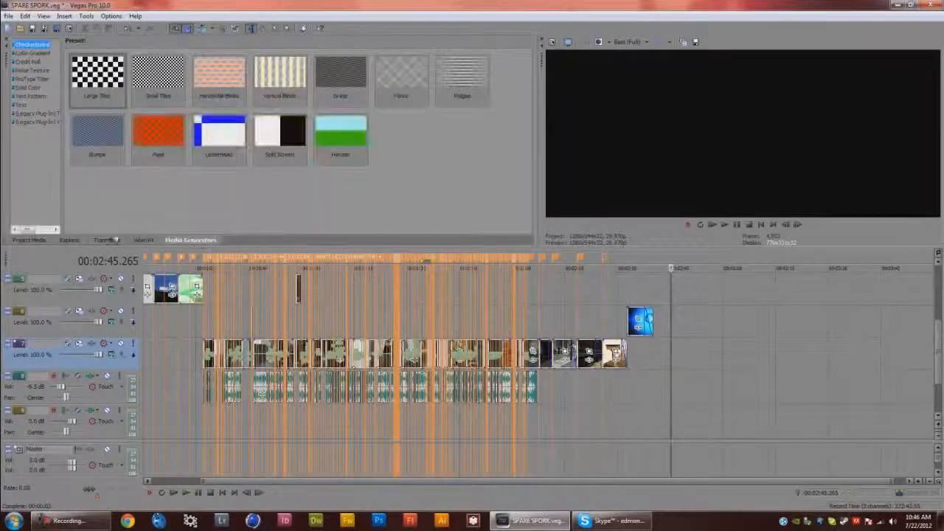
# Add the dungeon clip from Project Media to the video track after the last event
pyautogui.click(29, 241)
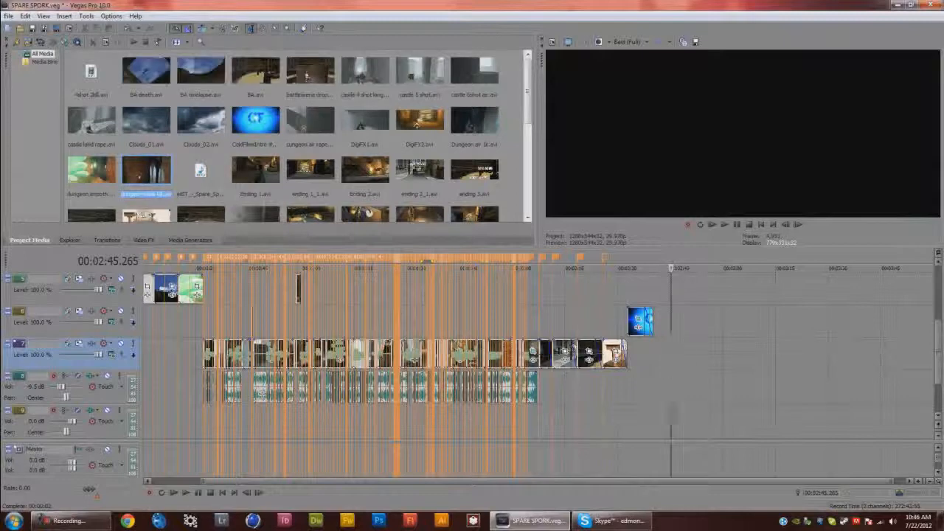
pyautogui.moveTo(145, 170); pyautogui.dragTo(690, 360)
pyautogui.click(682, 356)
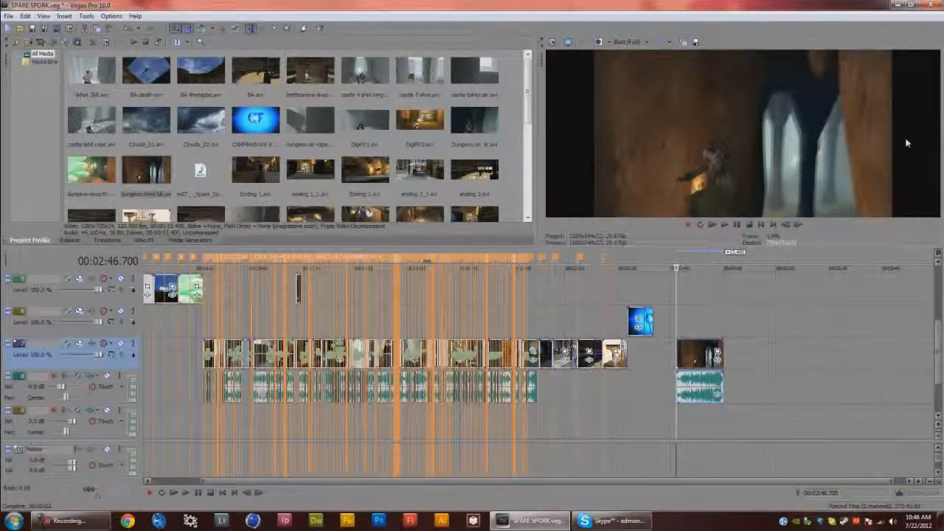
# Open Event Pan/Crop for the new clip and set the crop height to 544 and width to 1,280
pyautogui.click(717, 357)
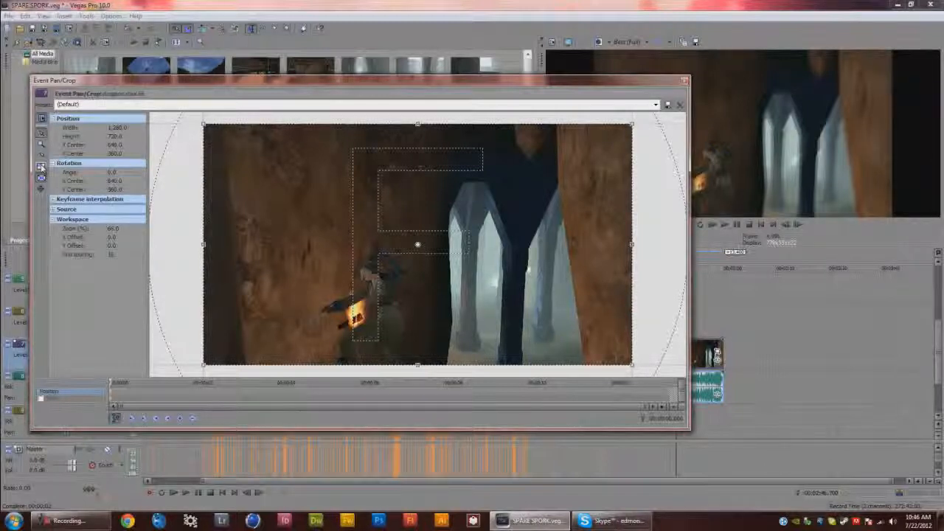
pyautogui.click(115, 136)
pyautogui.write('540')
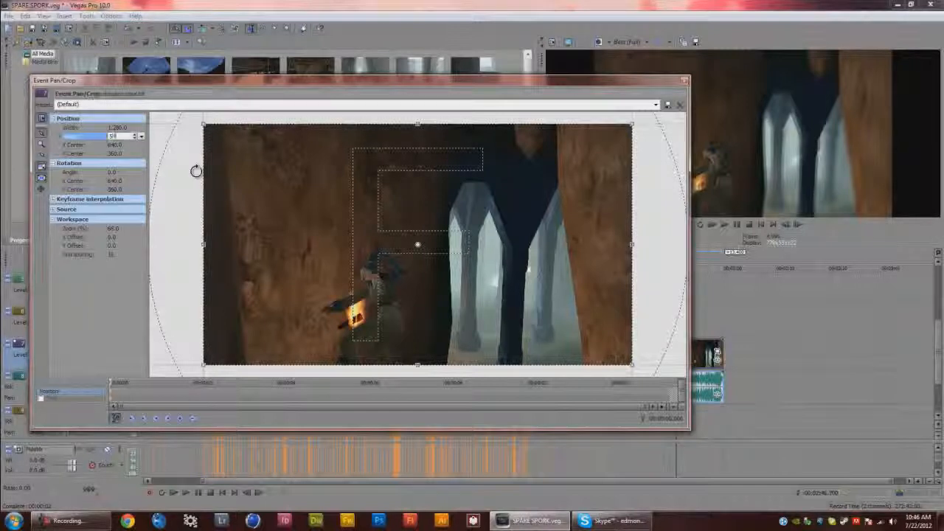
pyautogui.press('Return')
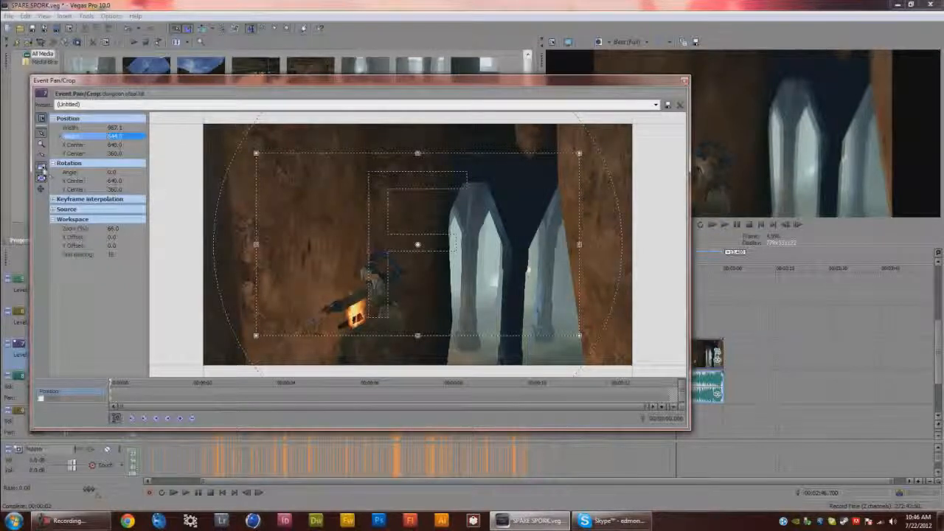
pyautogui.click(119, 129)
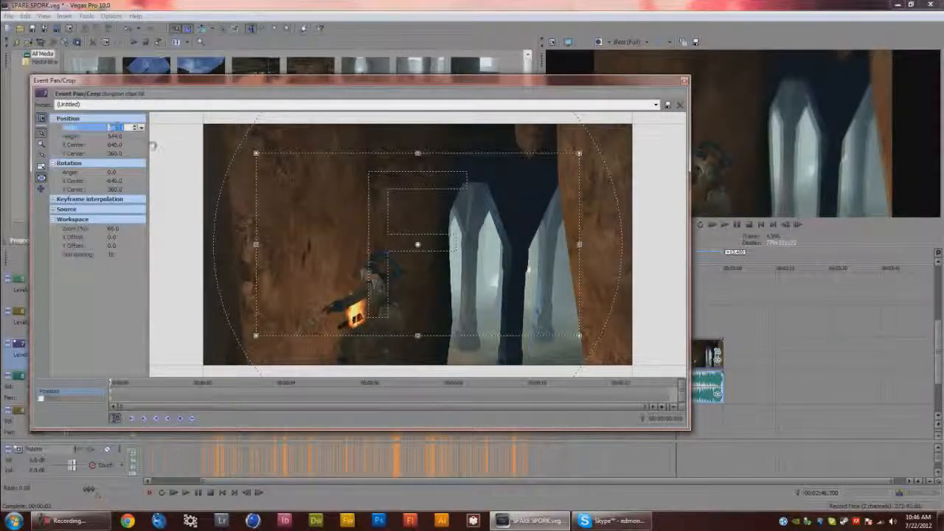
pyautogui.write('1,280')
pyautogui.press('Return')
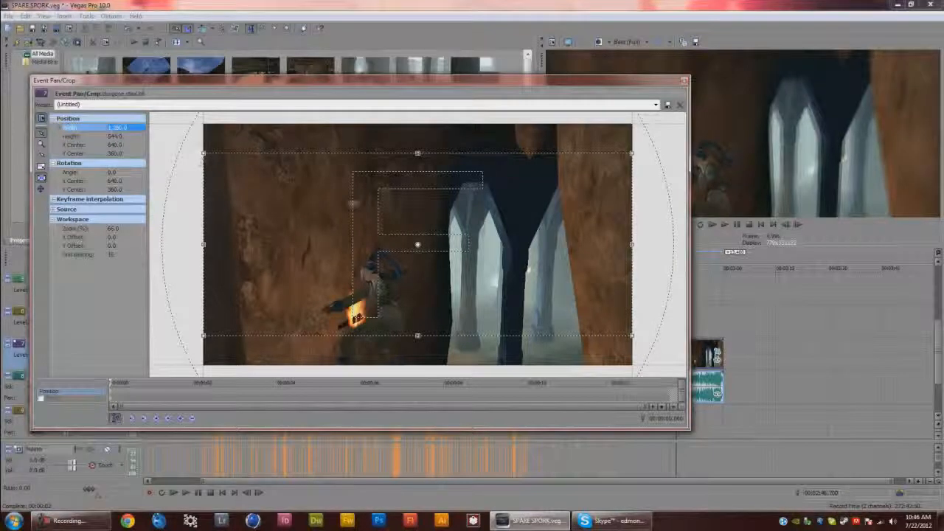
# Save the pan/crop settings as a preset named Ckz Tutorial 1280 x 544 and close the window
pyautogui.click(127, 105)
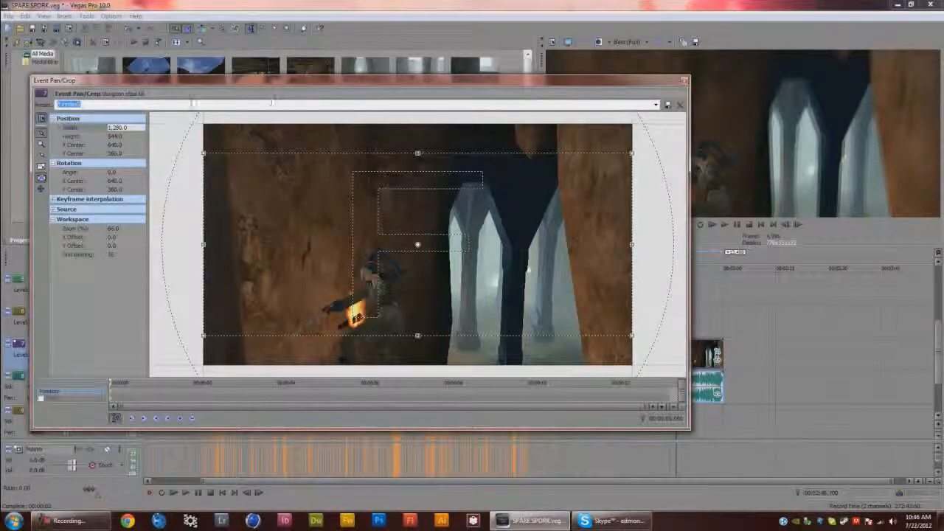
pyautogui.write('Edmond Tutorial')
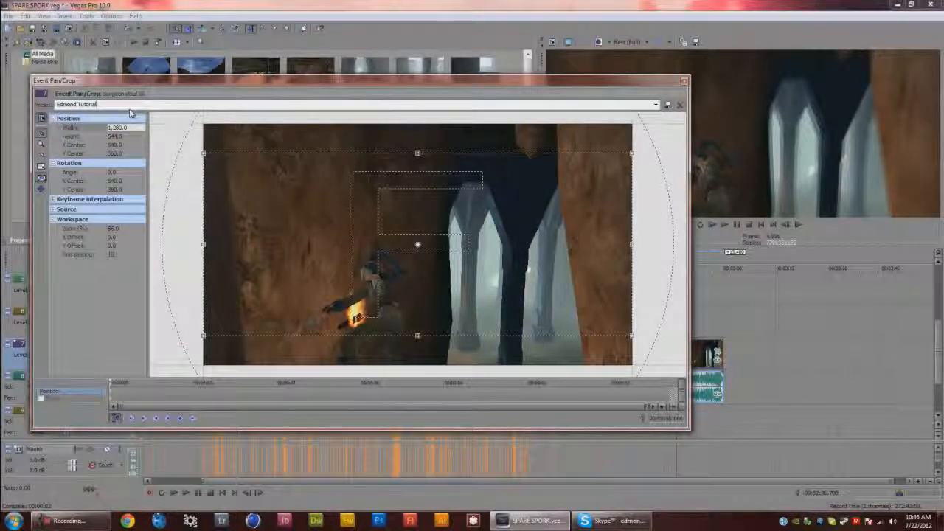
pyautogui.press('BackSpace')
pyautogui.press('BackSpace')
pyautogui.press('BackSpace')
pyautogui.press('BackSpace')
pyautogui.press('BackSpace')
pyautogui.press('BackSpace')
pyautogui.press('BackSpace')
pyautogui.press('BackSpace')
pyautogui.press('BackSpace')
pyautogui.press('BackSpace')
pyautogui.press('BackSpace')
pyautogui.press('BackSpace')
pyautogui.press('BackSpace')
pyautogui.press('BackSpace')
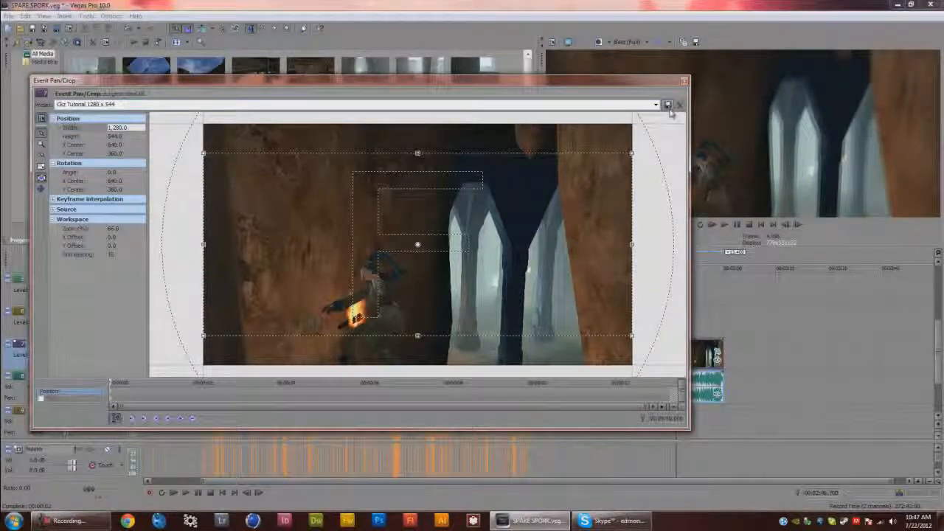
pyautogui.click(683, 81)
# Apply the saved Ckz Tutorial 1280 x 544 pan/crop preset to the dungeon clip and close the Pan/Crop window
pyautogui.click(718, 360)
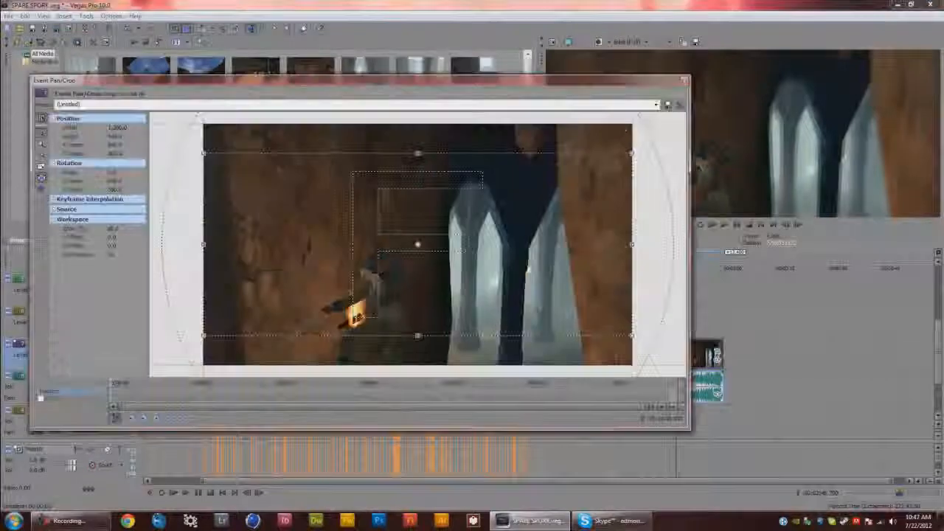
pyautogui.click(655, 104)
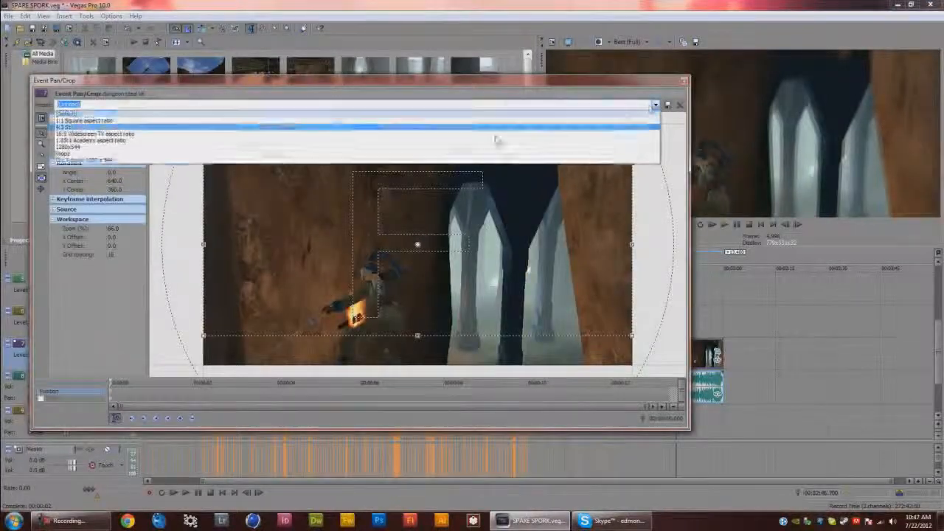
pyautogui.click(133, 161)
pyautogui.click(685, 81)
# Scrub and play through the dungeon clip on the timeline to preview the cropped footage
pyautogui.click(694, 345)
pyautogui.click(704, 329)
pyautogui.click(725, 328)
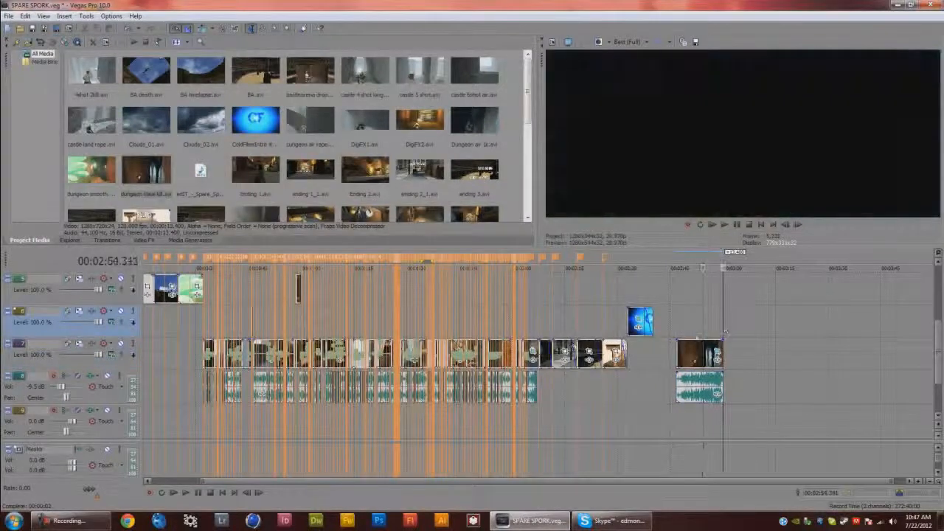
pyautogui.click(723, 328)
pyautogui.click(683, 328)
pyautogui.click(677, 329)
pyautogui.click(686, 329)
pyautogui.click(695, 329)
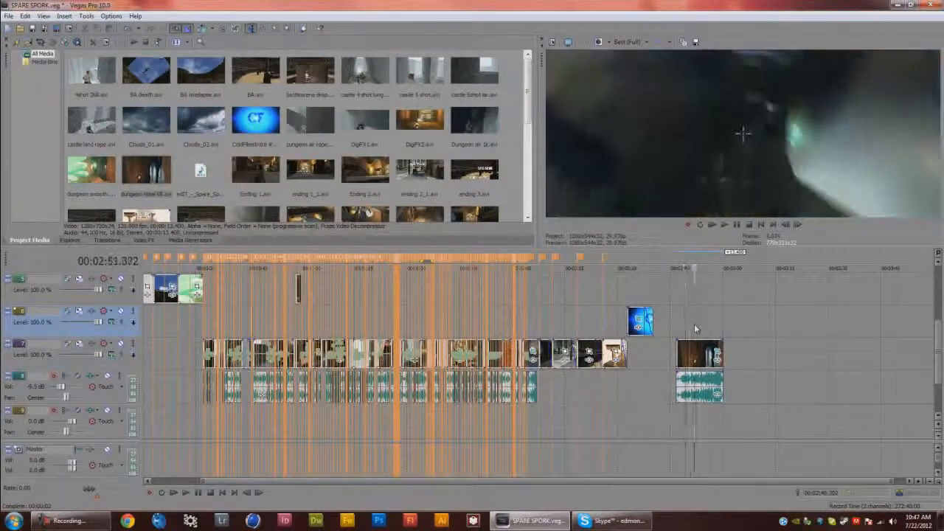
pyautogui.click(687, 329)
pyautogui.click(677, 329)
pyautogui.click(698, 329)
pyautogui.click(713, 330)
pyautogui.click(686, 331)
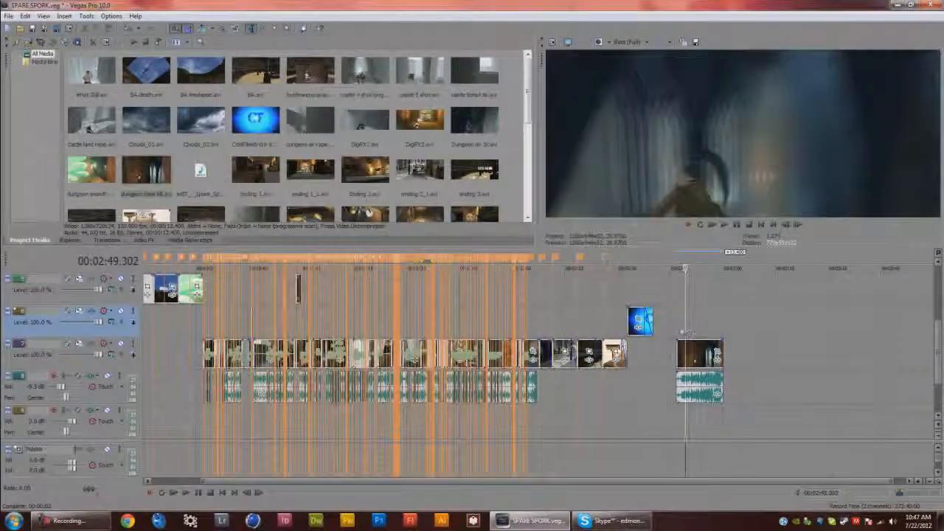
pyautogui.click(676, 332)
pyautogui.click(700, 329)
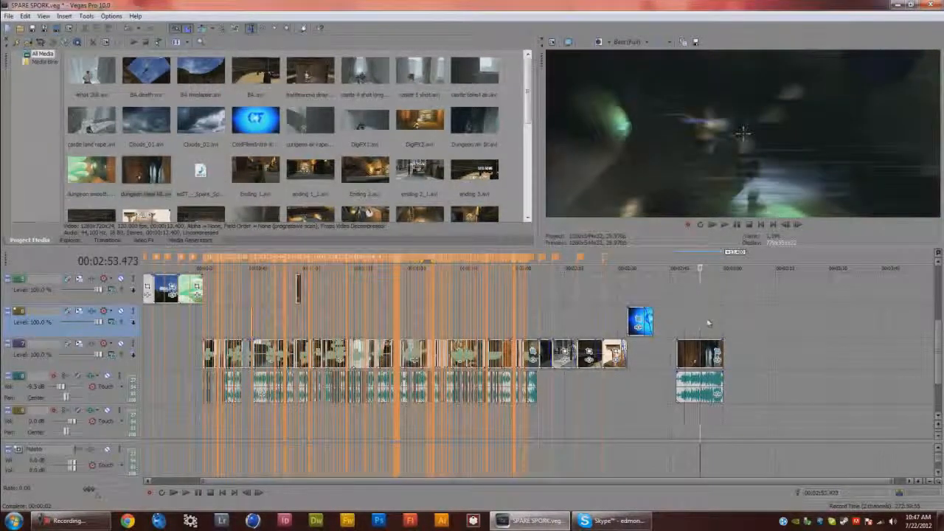
pyautogui.click(706, 323)
pyautogui.click(718, 329)
pyautogui.doubleClick(689, 326)
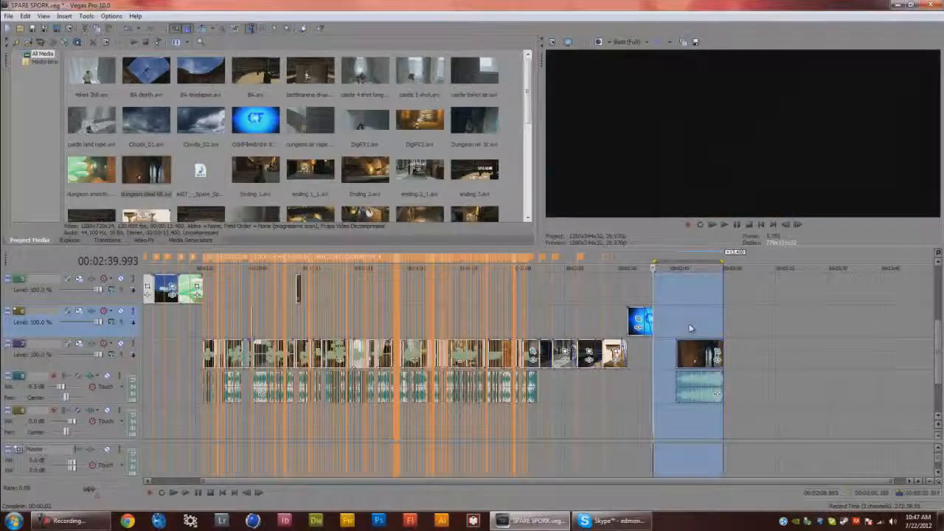
pyautogui.click(689, 326)
pyautogui.click(677, 333)
pyautogui.click(691, 333)
pyautogui.click(704, 330)
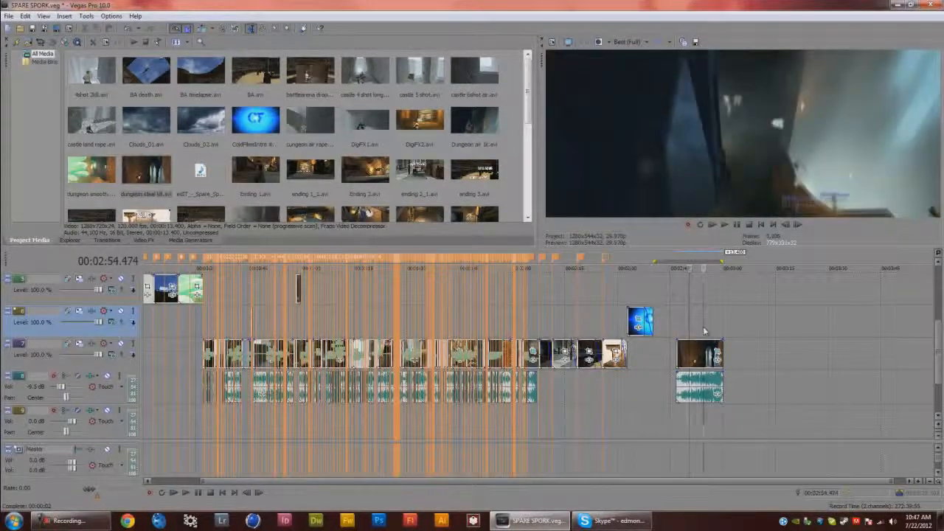
pyautogui.click(711, 330)
pyautogui.click(714, 329)
pyautogui.click(699, 328)
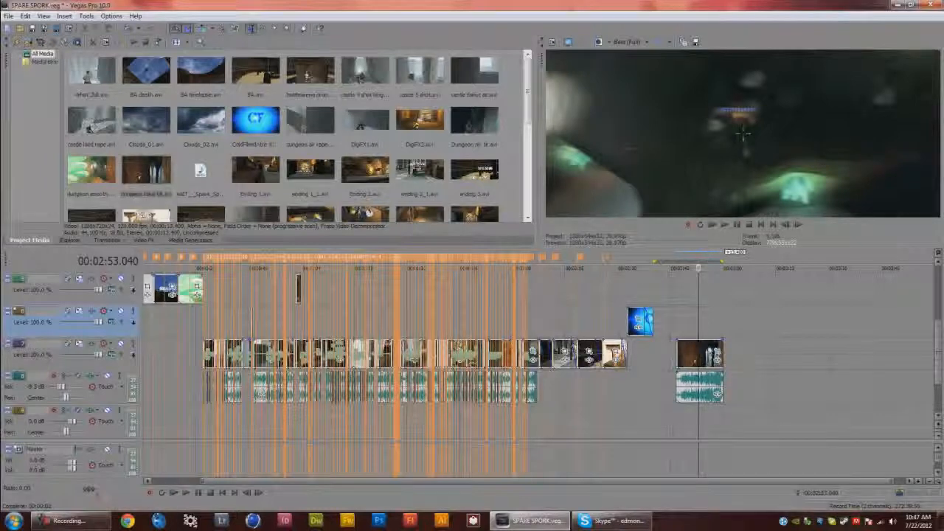
pyautogui.rightClick(706, 347)
pyautogui.click(730, 342)
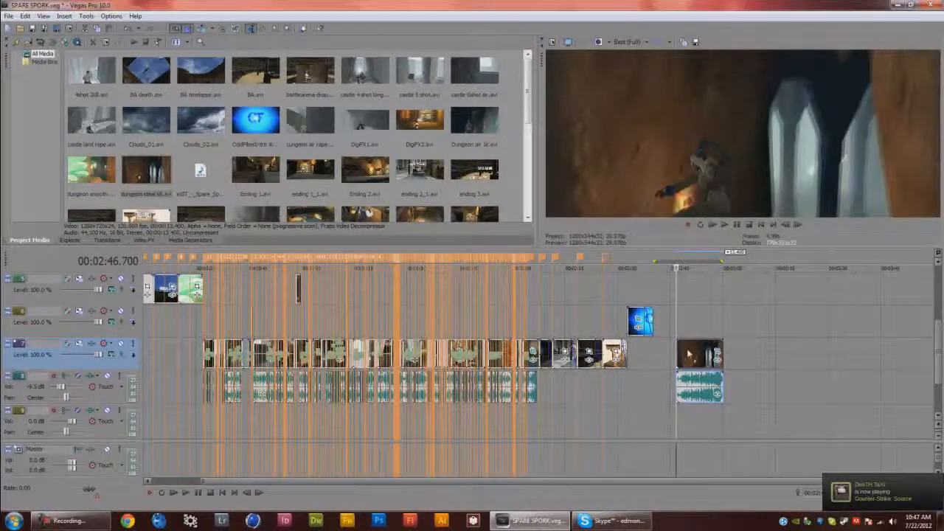
pyautogui.press('space')
pyautogui.press('space')
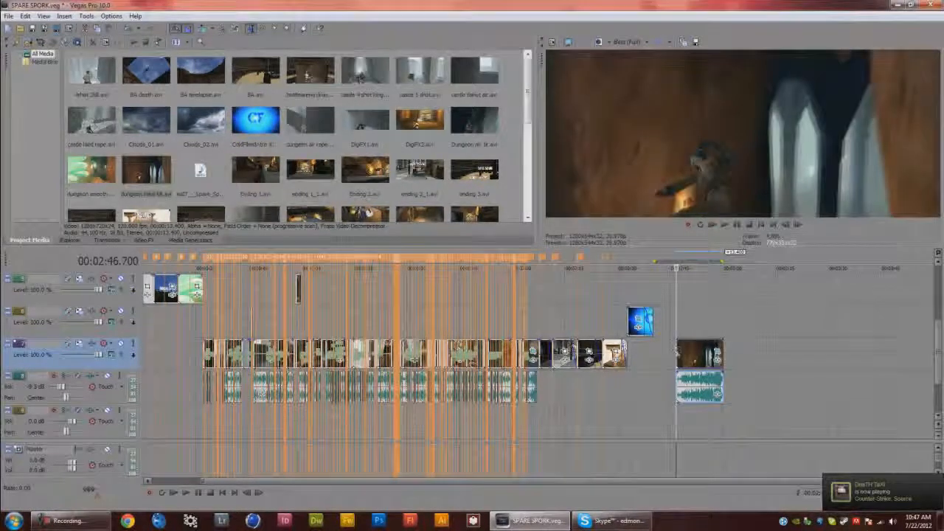
# Apply the Unsharp Mask Light preset from Video FX to the dungeon clip and close the effect window
pyautogui.click(139, 240)
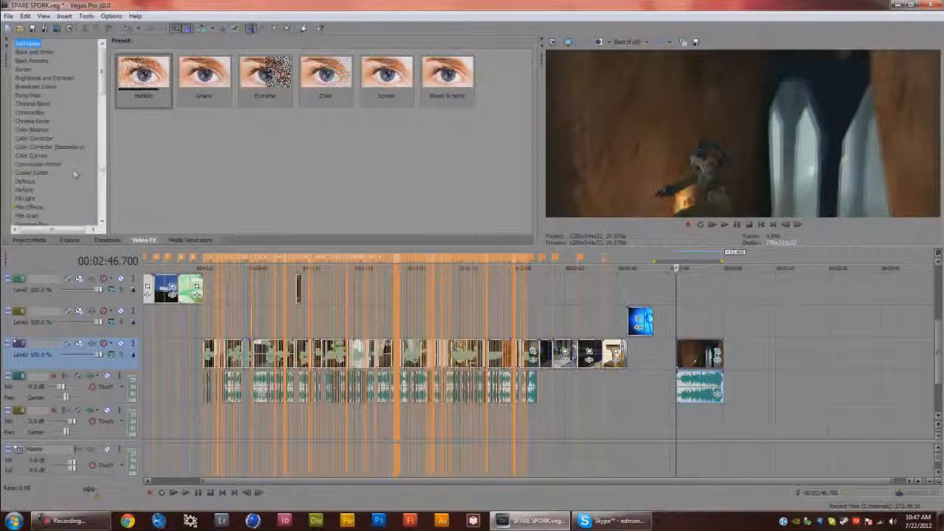
pyautogui.click(19, 174)
pyautogui.press('u')
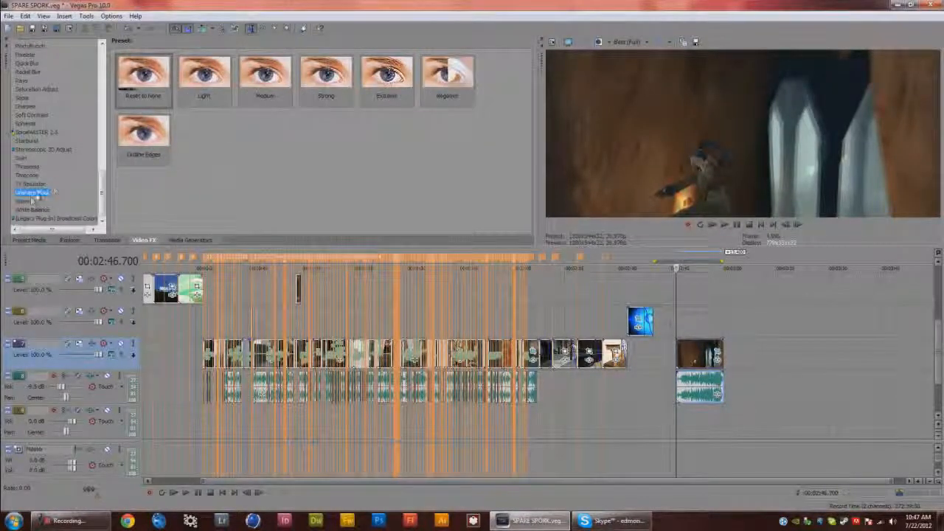
pyautogui.scroll(5, 42, 138)
pyautogui.scroll(-4, 44, 148)
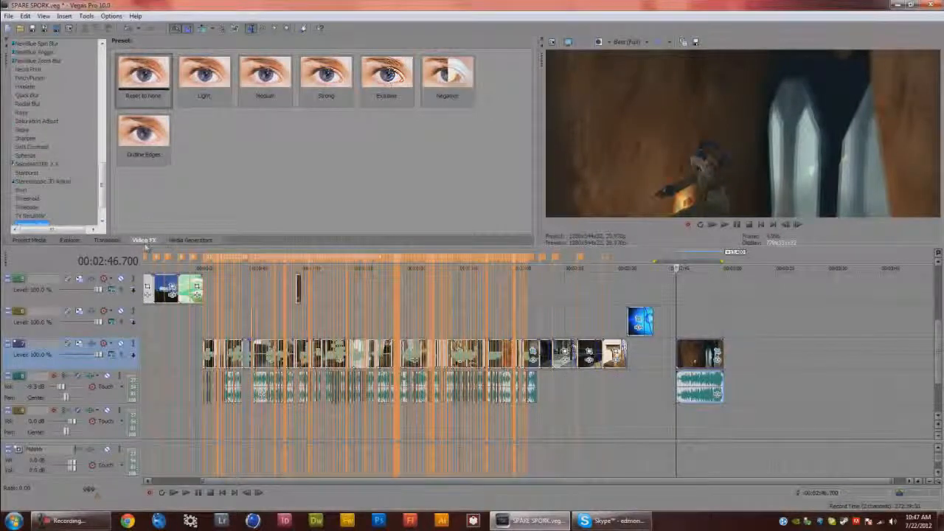
pyautogui.scroll(-1, 53, 144)
pyautogui.moveTo(204, 74); pyautogui.dragTo(704, 366)
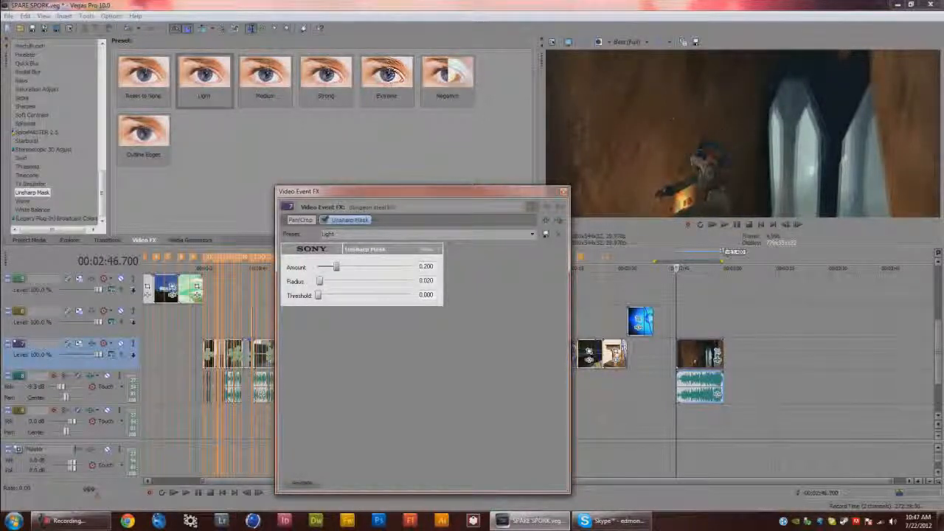
pyautogui.click(564, 191)
# Exit Vegas Pro without saving changes to the SPARE SPORK project
pyautogui.click(714, 321)
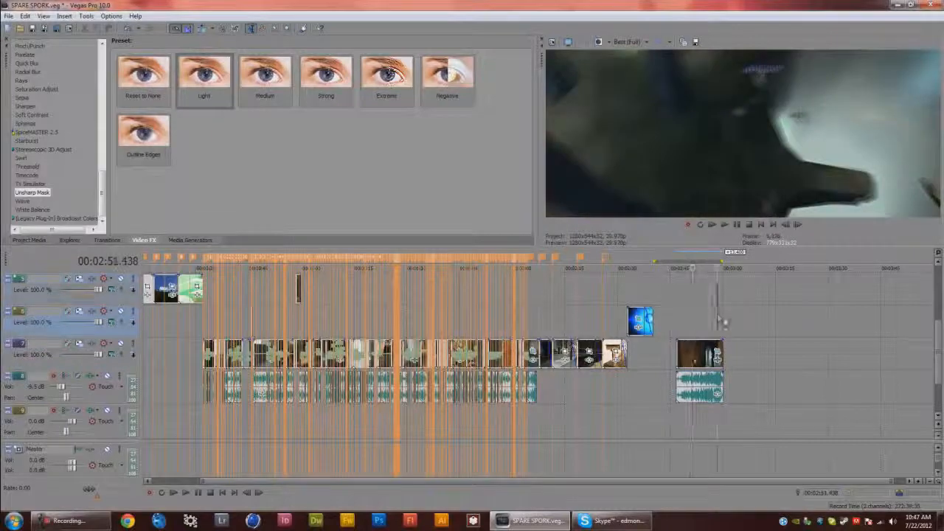
pyautogui.moveTo(712, 320); pyautogui.dragTo(694, 324)
pyautogui.click(931, 4)
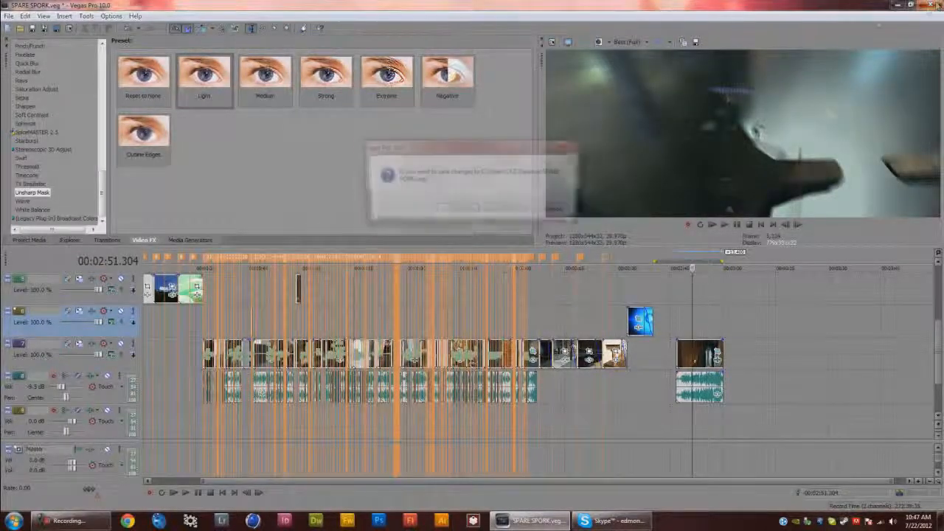
pyautogui.click(506, 209)
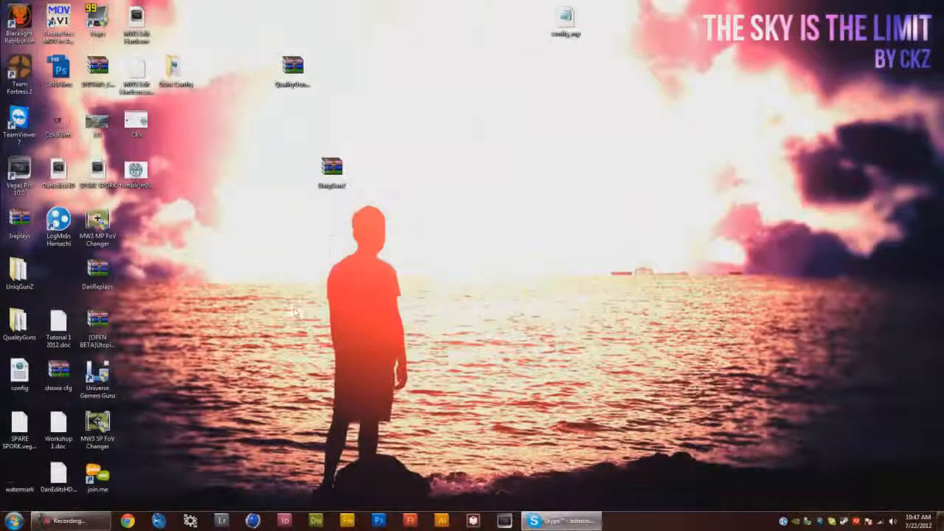
# Switch to the MW3 Edit Hardcore project and scrub through its timeline to preview the edit
pyautogui.click(504, 521)
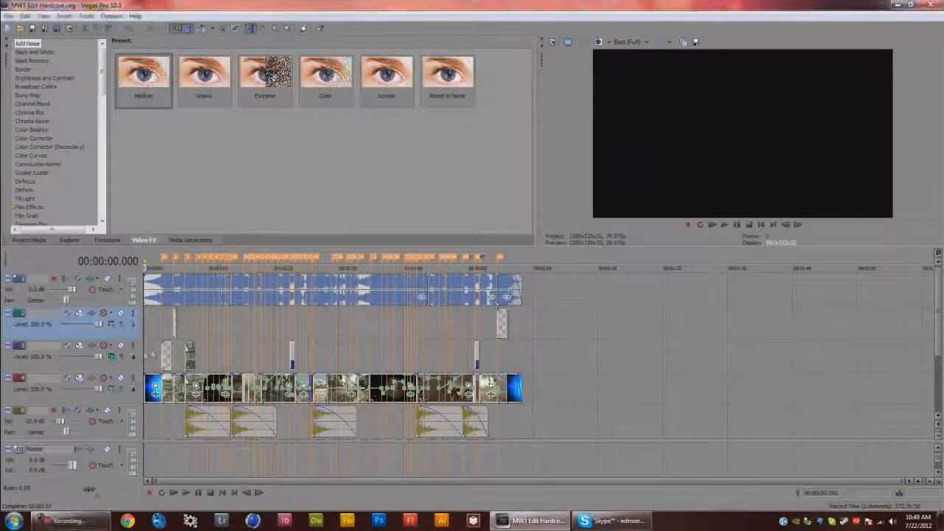
pyautogui.click(152, 359)
pyautogui.click(245, 359)
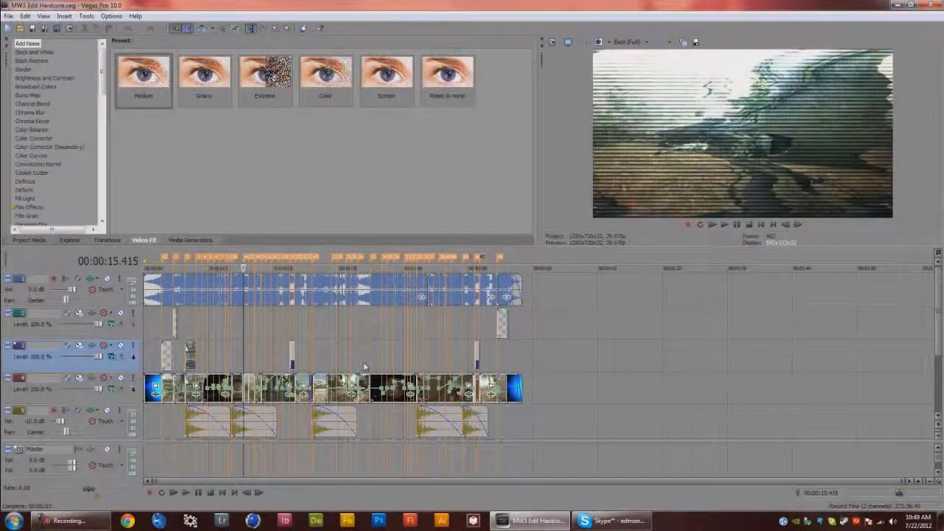
pyautogui.scroll(2, 391, 359)
pyautogui.click(480, 359)
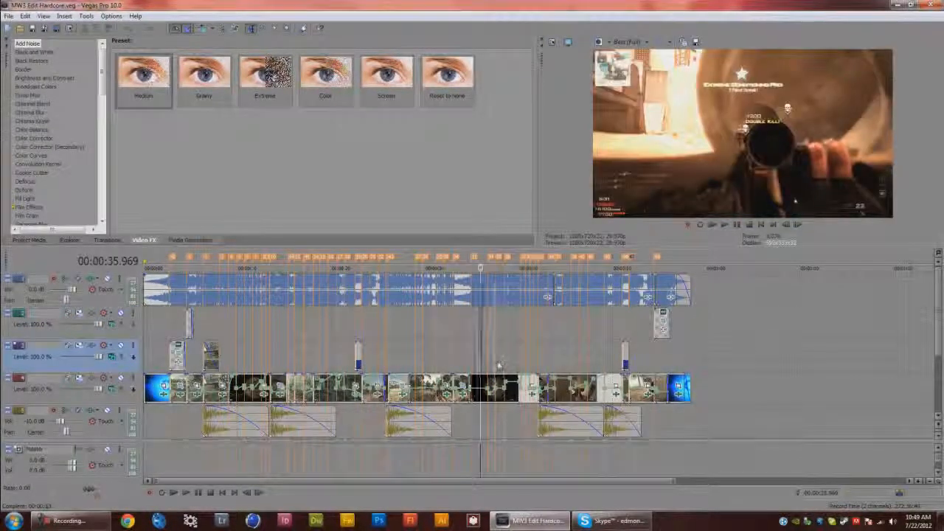
pyautogui.click(495, 362)
pyautogui.click(485, 361)
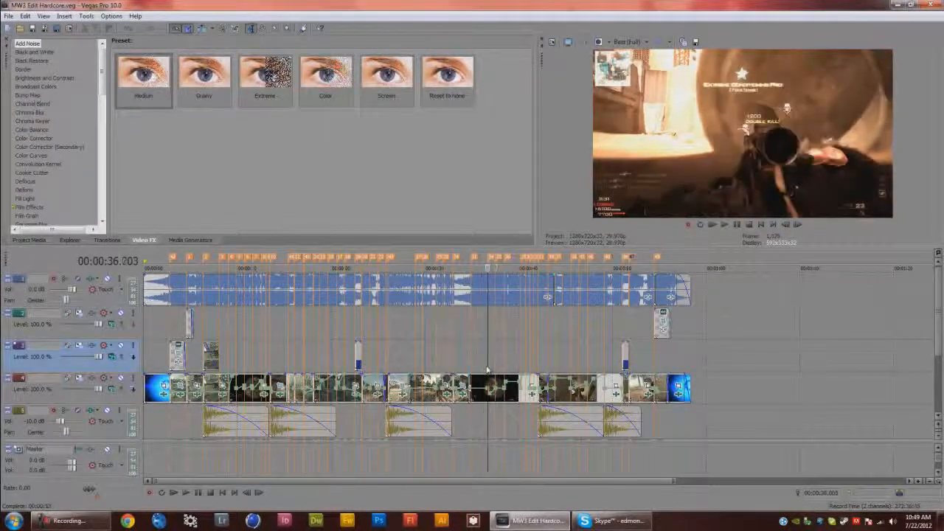
pyautogui.click(487, 361)
pyautogui.click(470, 361)
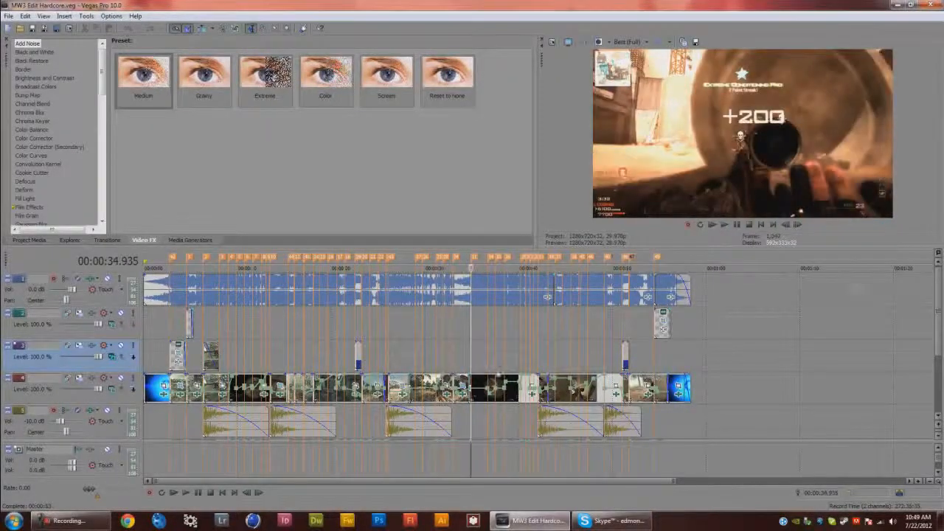
pyautogui.scroll(2, 509, 373)
pyautogui.scroll(-2, 443, 378)
pyautogui.click(313, 362)
pyautogui.click(288, 362)
pyautogui.click(280, 362)
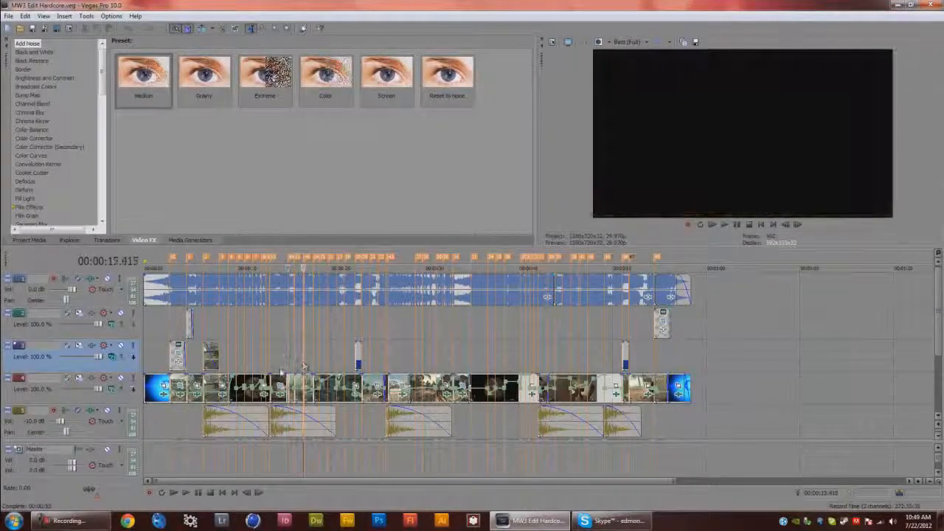
pyautogui.scroll(2, 291, 372)
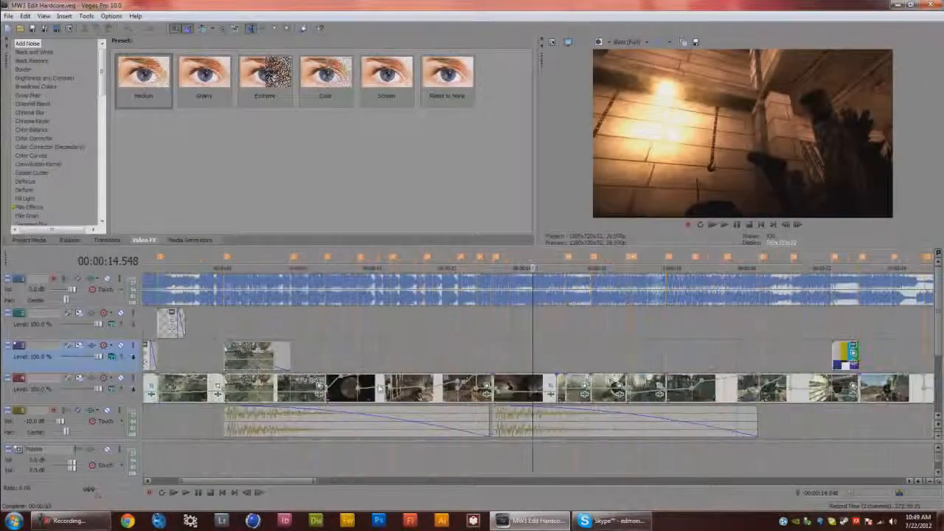
pyautogui.click(491, 355)
pyautogui.click(498, 358)
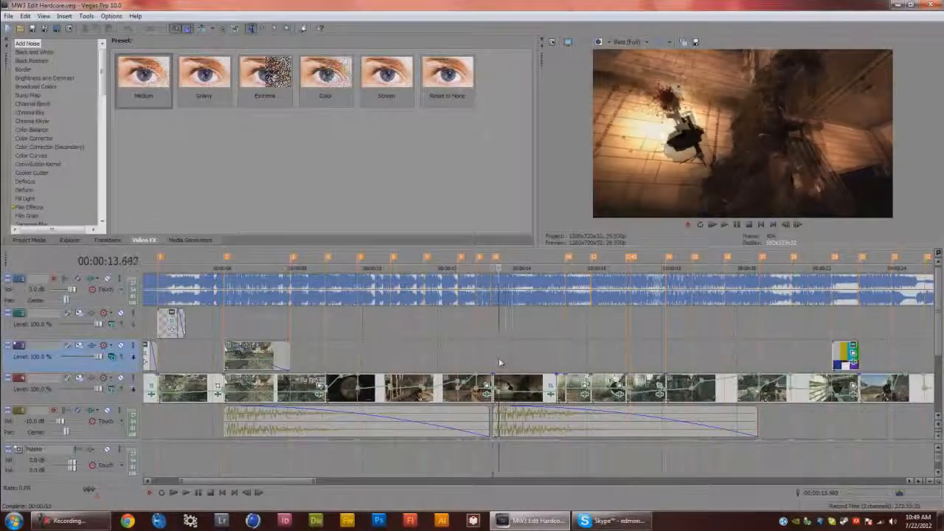
pyautogui.click(506, 363)
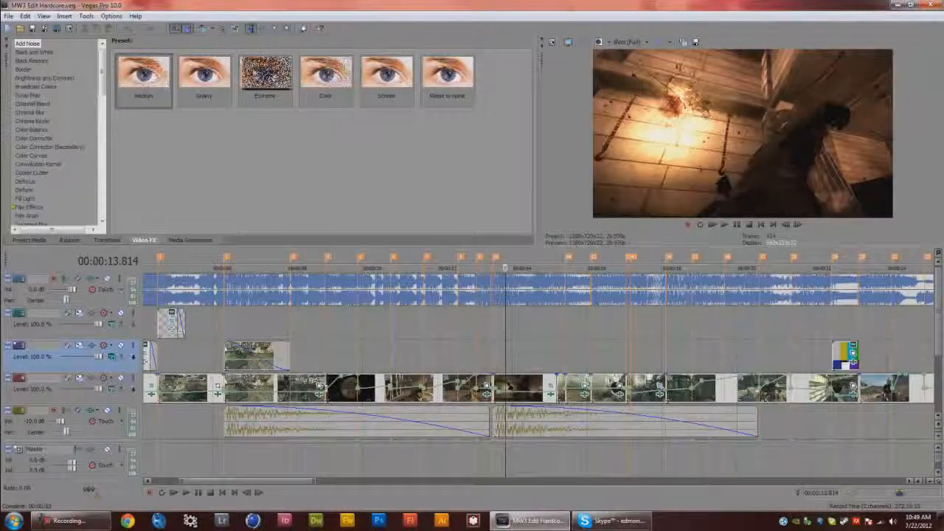
# Review the project's video properties, then play back part of the timeline
pyautogui.click(71, 29)
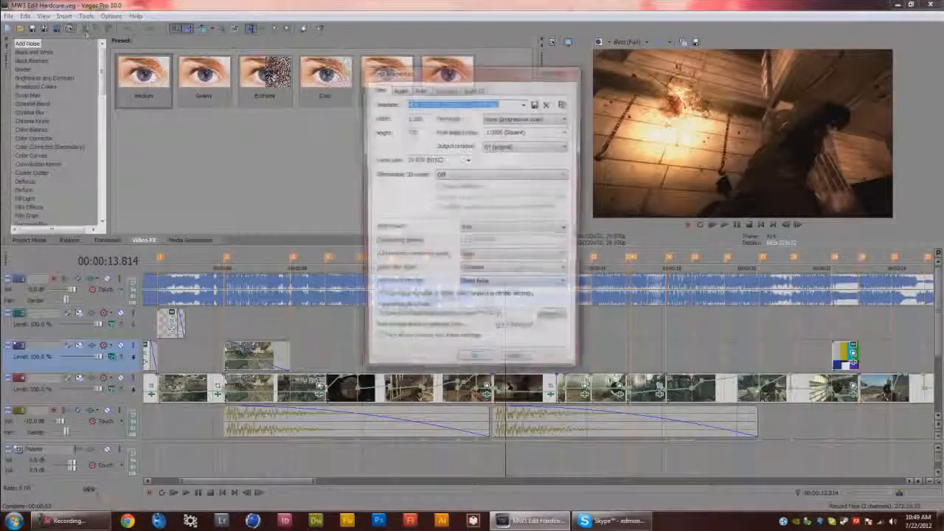
pyautogui.click(417, 130)
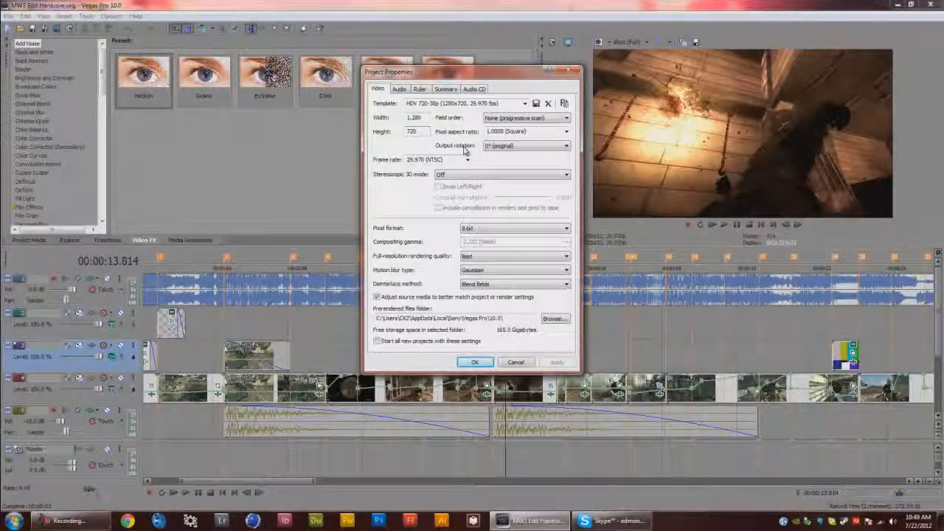
pyautogui.click(476, 363)
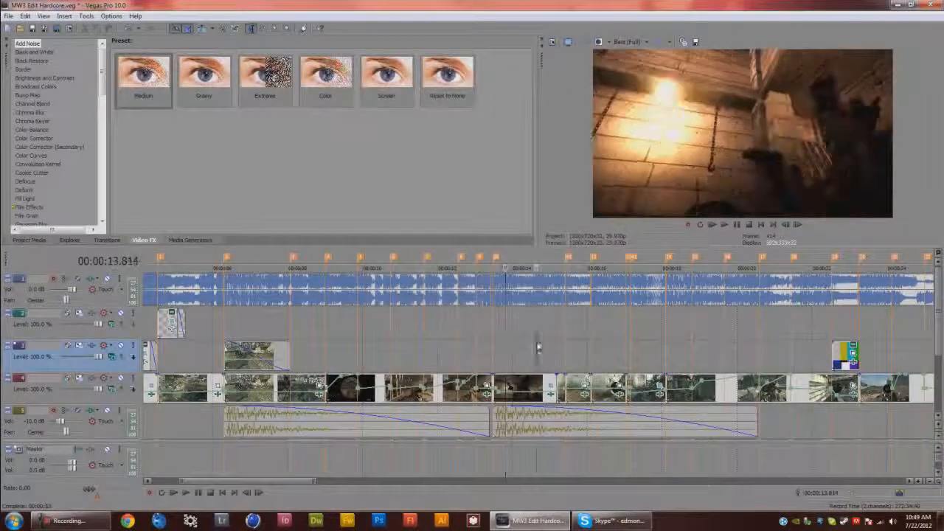
pyautogui.click(557, 356)
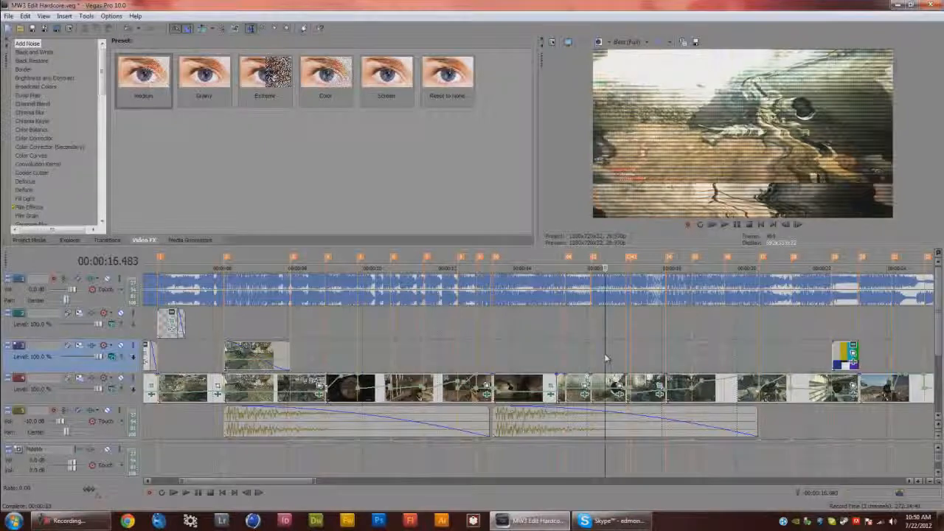
pyautogui.press('space')
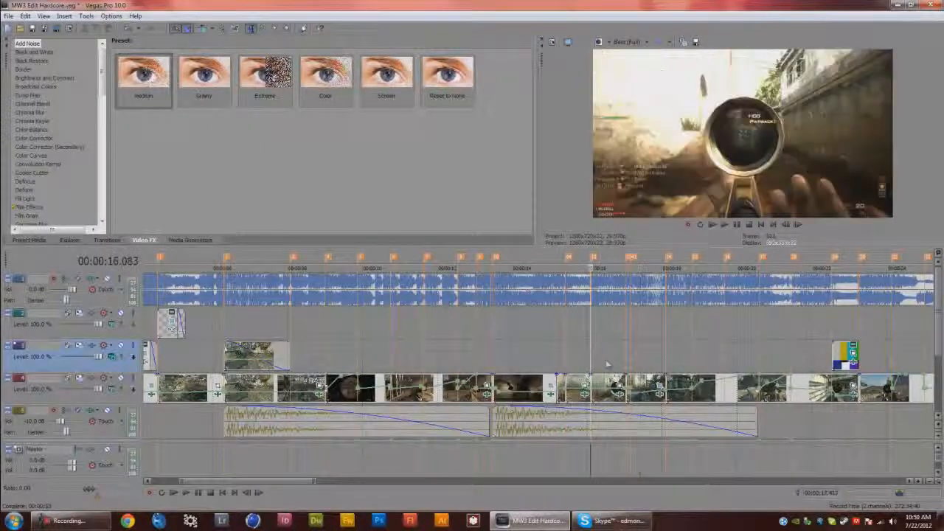
pyautogui.click(608, 360)
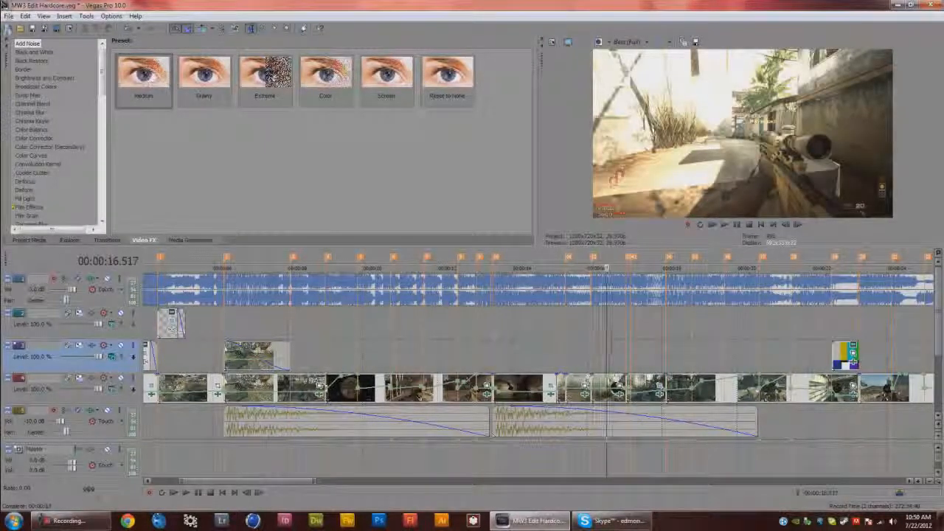
# Open Render As and set the output type to Video for Windows (*.avi) with the Edmond (*) template
pyautogui.click(9, 16)
pyautogui.click(28, 96)
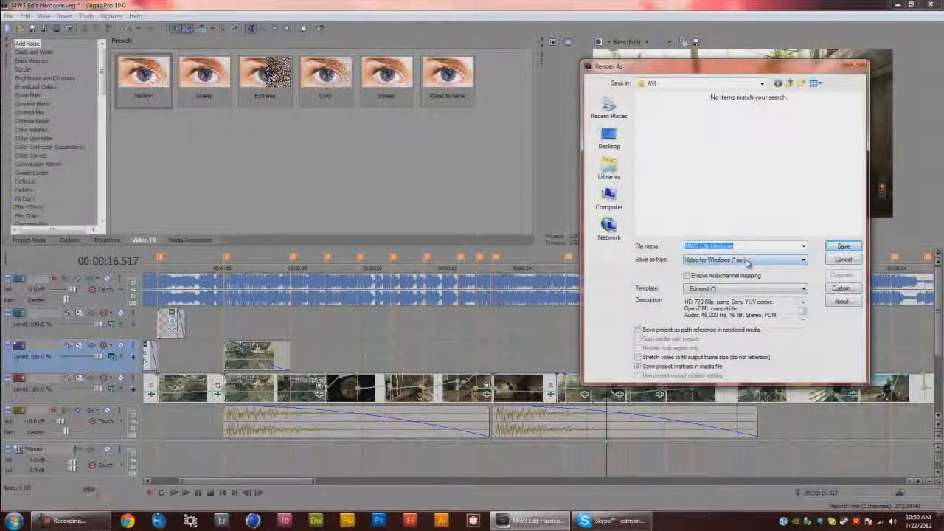
pyautogui.click(747, 260)
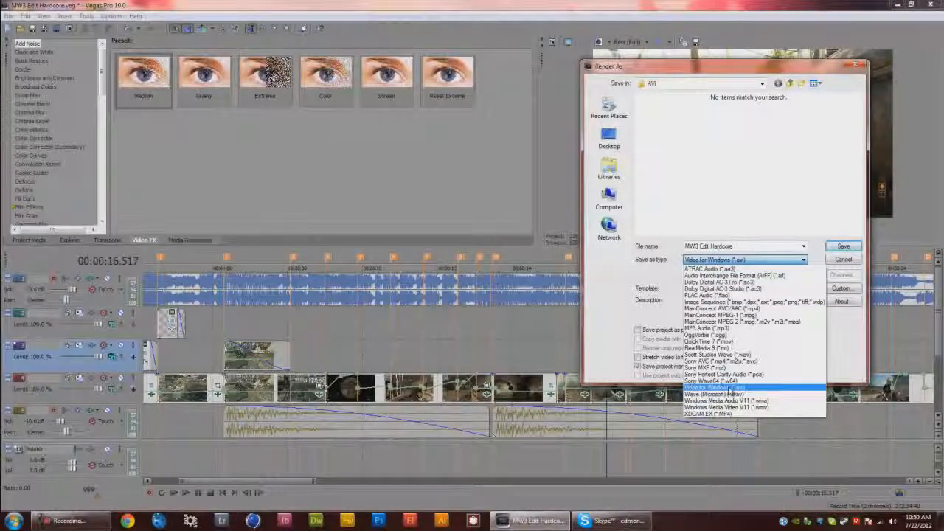
pyautogui.click(756, 391)
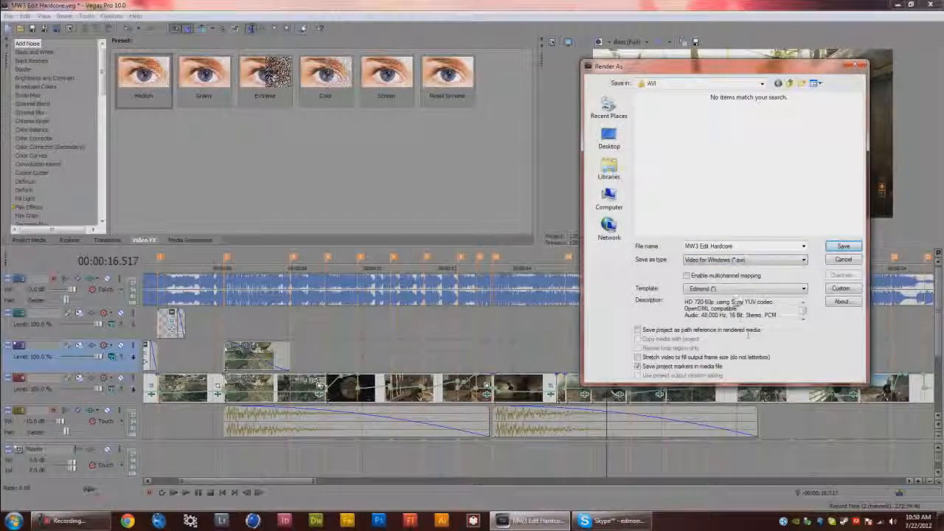
pyautogui.click(764, 289)
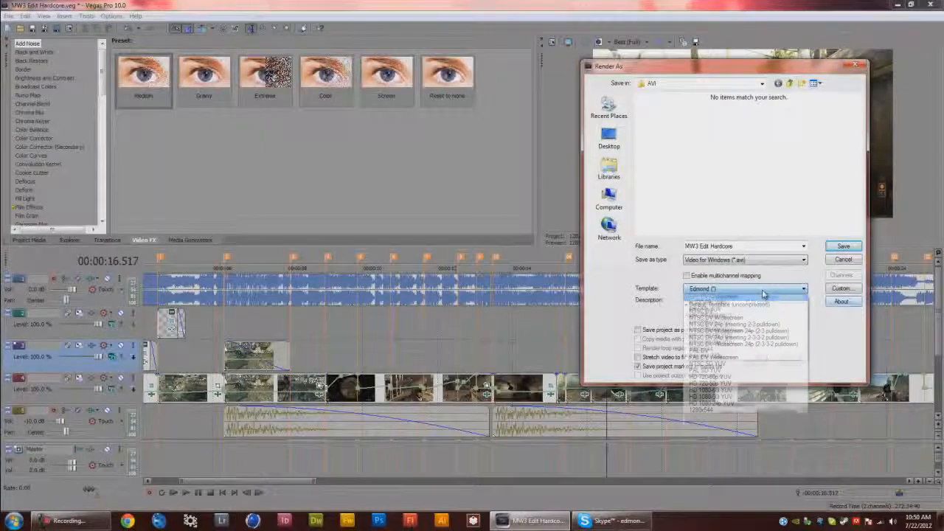
pyautogui.click(764, 296)
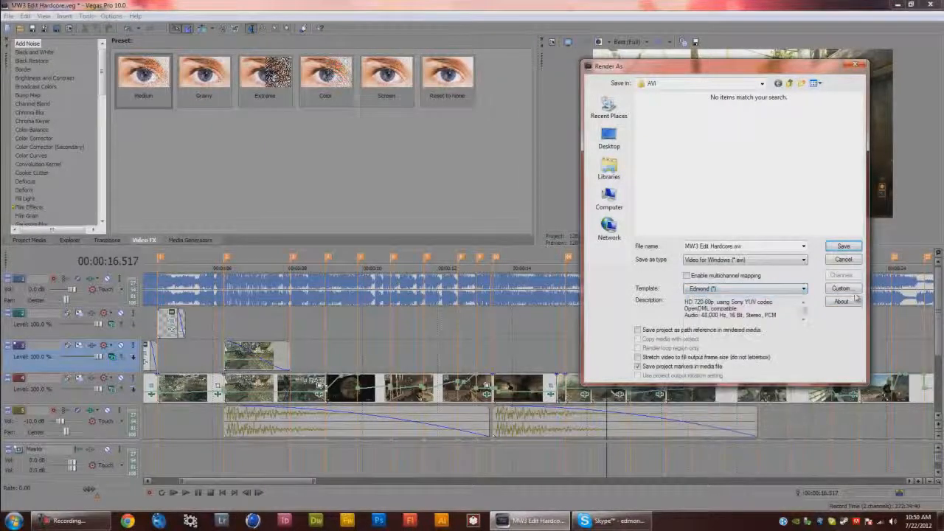
pyautogui.click(854, 290)
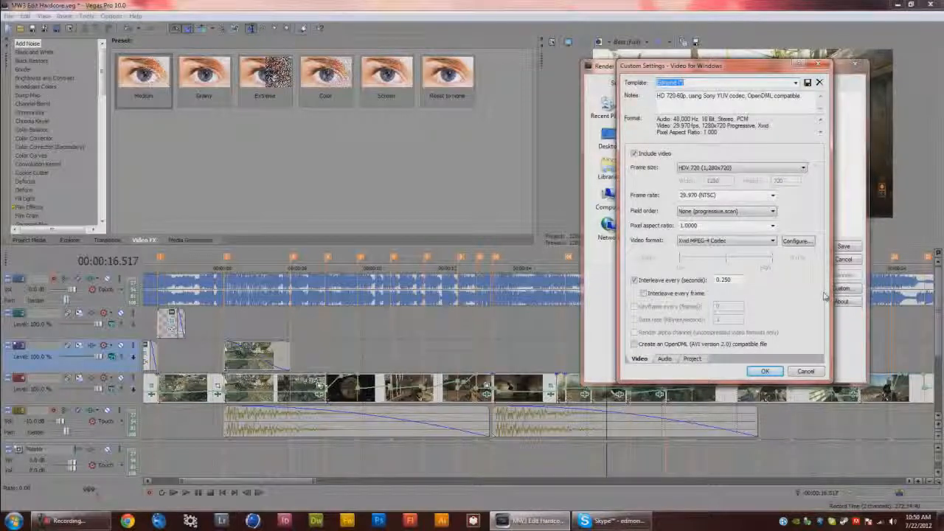
pyautogui.click(756, 243)
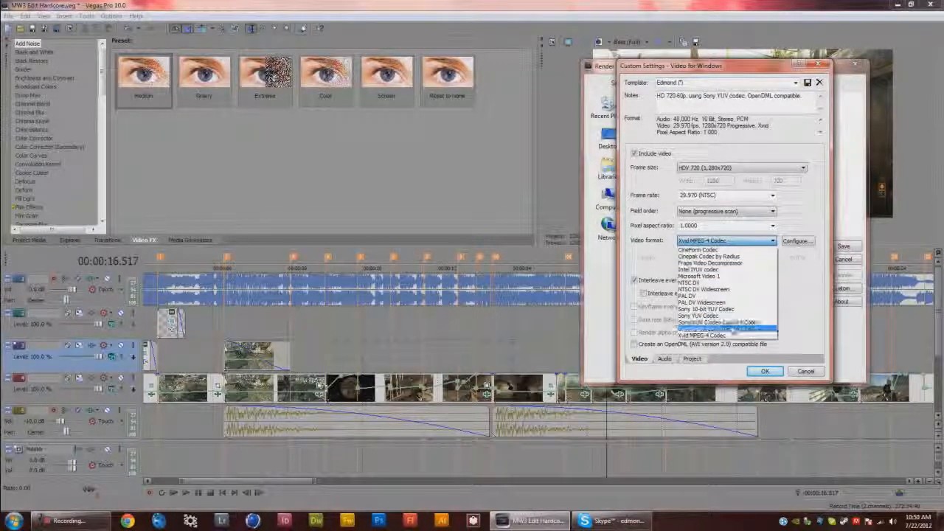
pyautogui.click(768, 336)
pyautogui.click(817, 372)
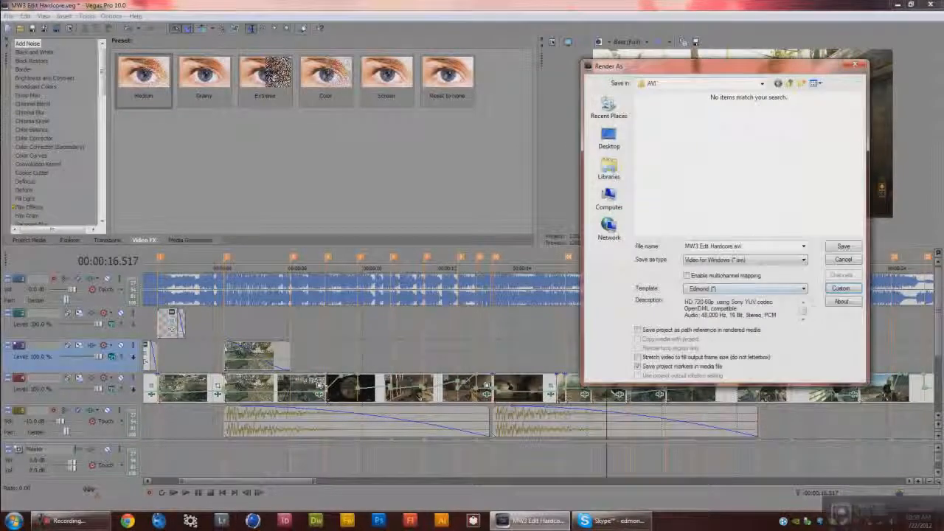
# Try the Edmond 720p template and inspect its custom video settings twice without changing them
pyautogui.click(784, 290)
pyautogui.click(785, 296)
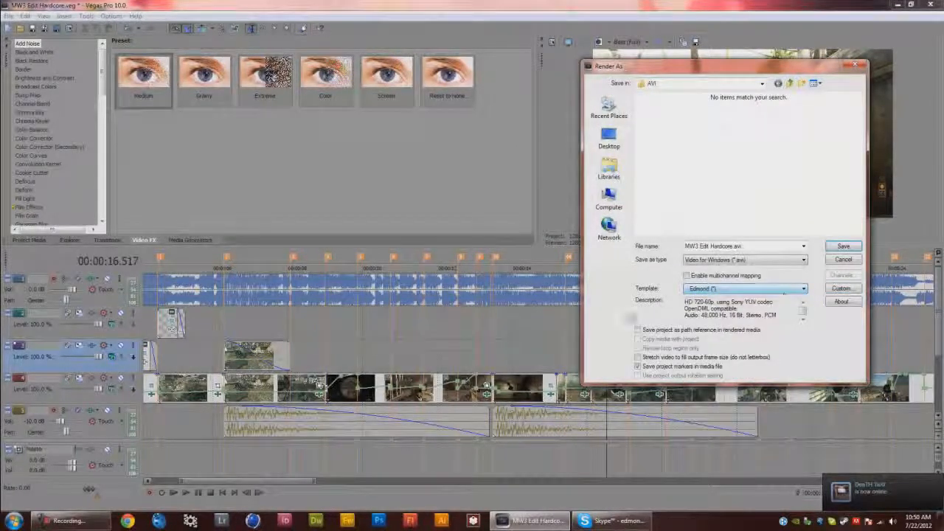
pyautogui.click(784, 288)
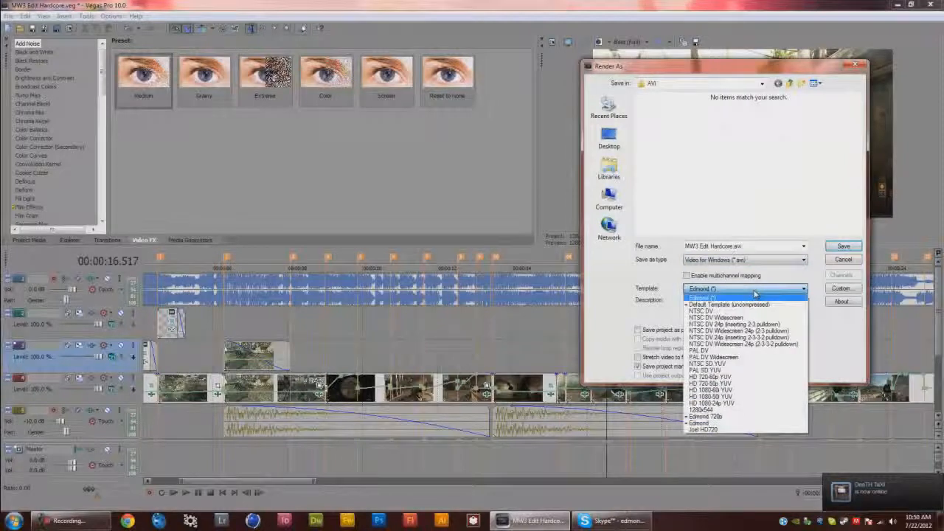
pyautogui.click(752, 420)
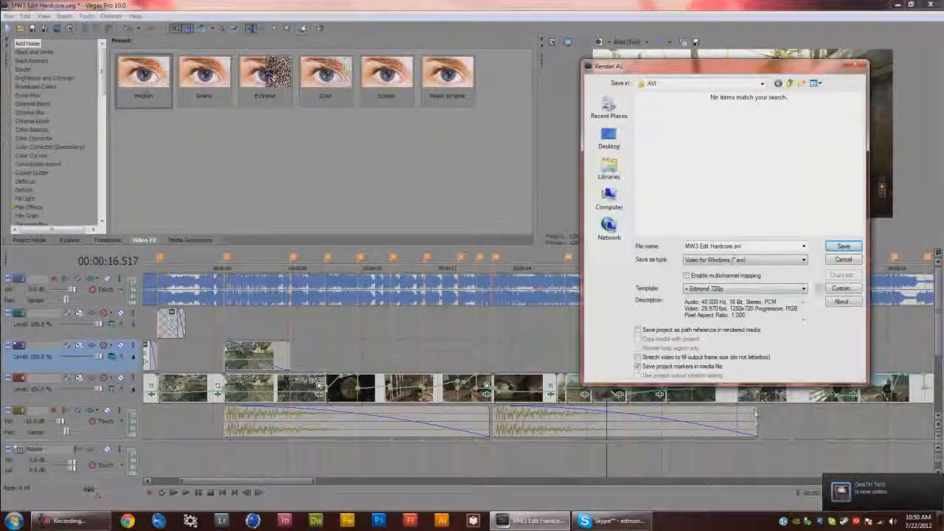
pyautogui.click(837, 288)
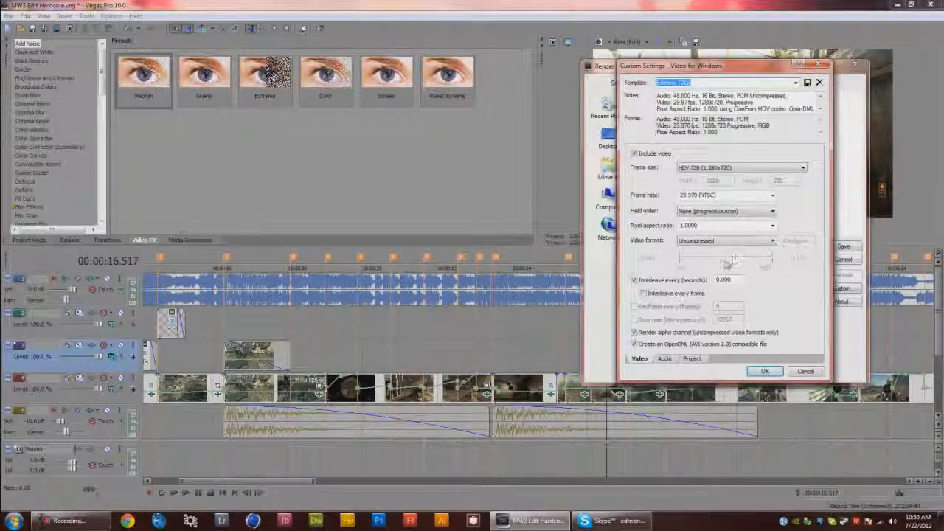
pyautogui.click(803, 372)
pyautogui.click(848, 289)
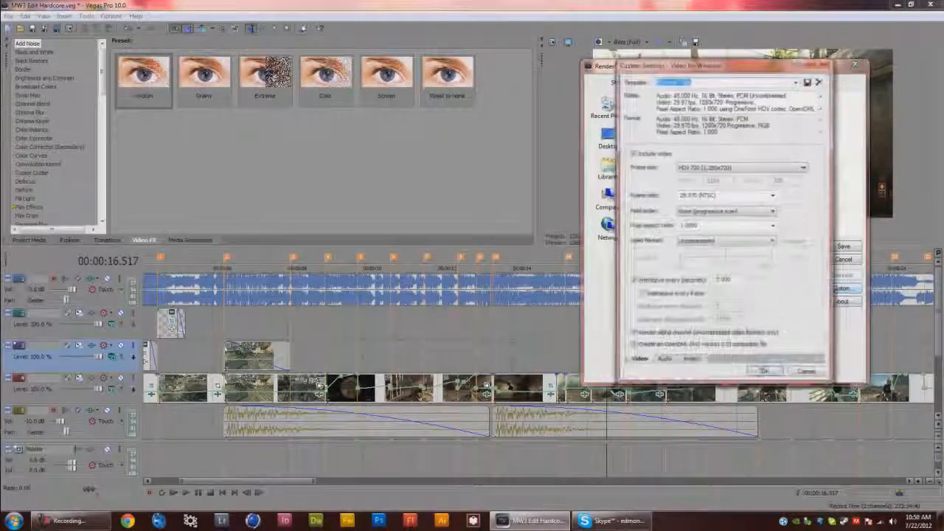
pyautogui.click(804, 371)
# Select the Edmond template, confirm its custom settings, and save the render as MW3 Edit Hardcore.avi
pyautogui.click(804, 288)
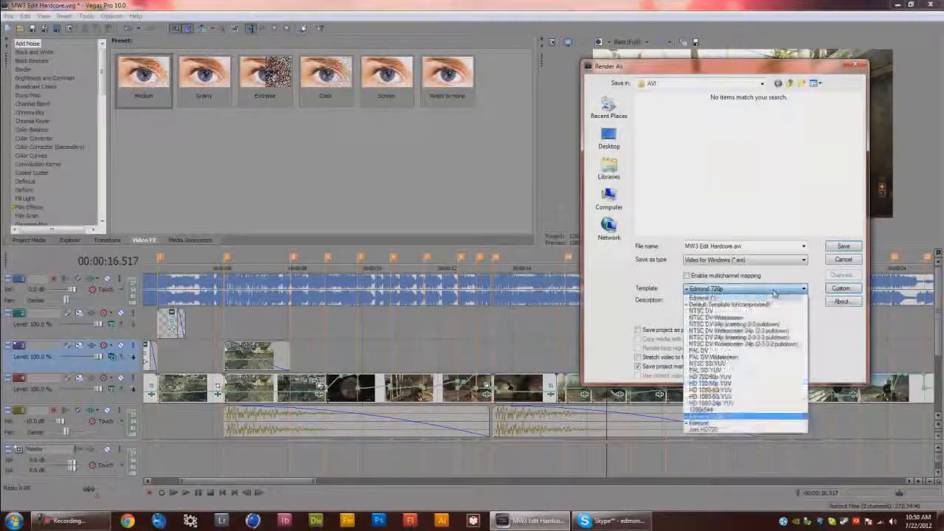
pyautogui.click(718, 425)
pyautogui.click(842, 288)
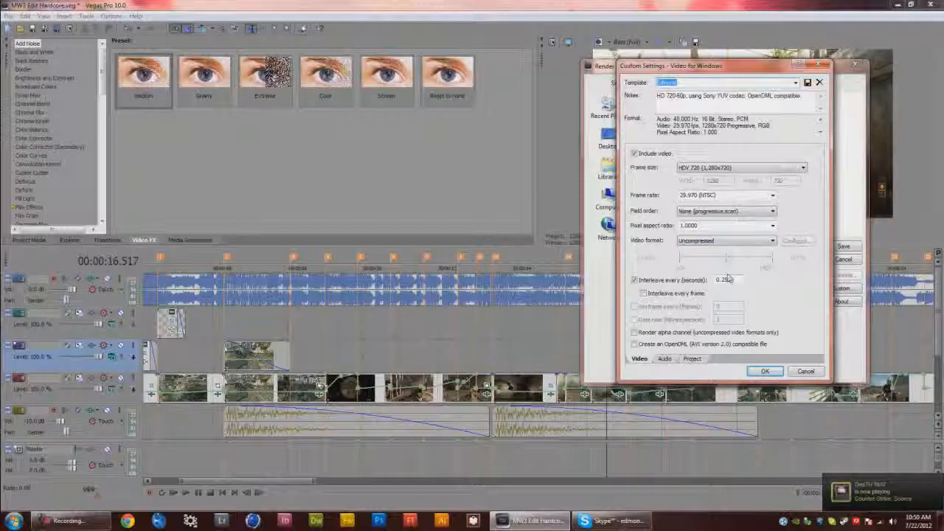
pyautogui.click(770, 374)
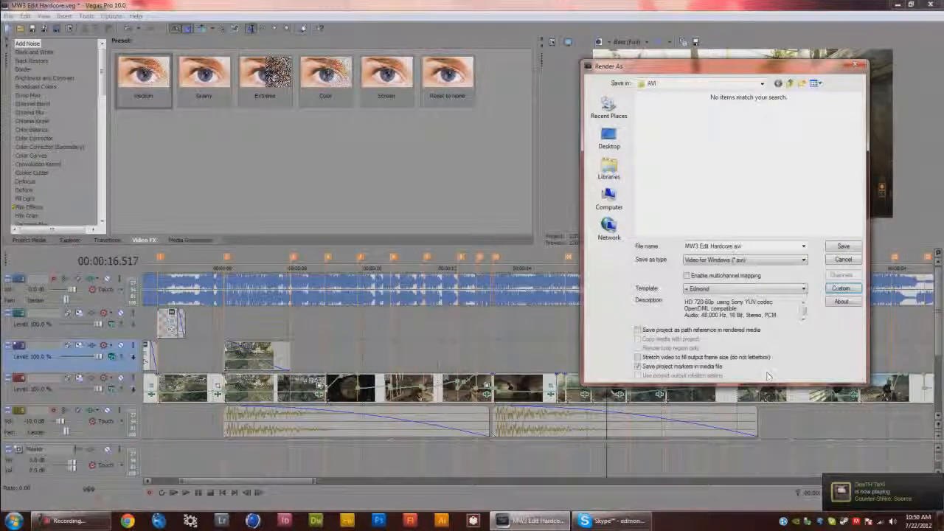
pyautogui.click(845, 247)
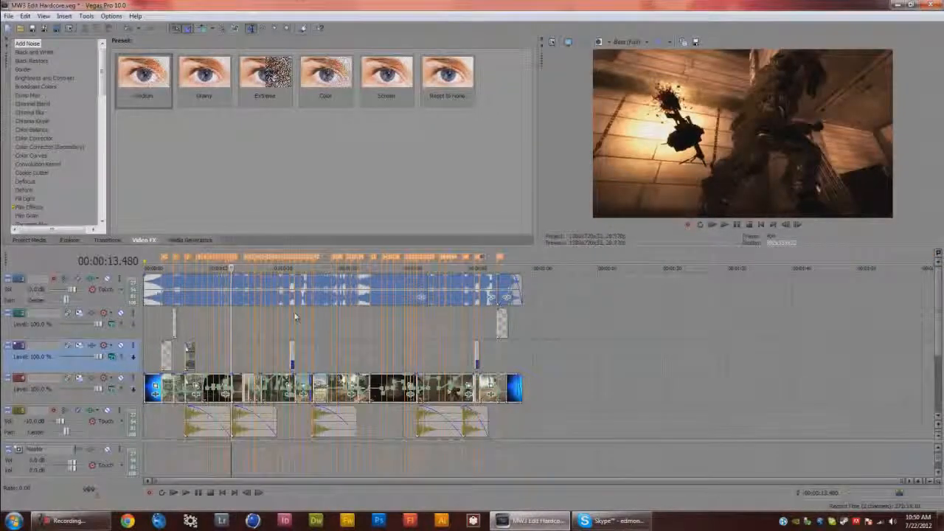
# Zoom into the timeline and examine the video event's properties without changing them
pyautogui.click(357, 352)
pyautogui.click(381, 354)
pyautogui.scroll(3, 381, 355)
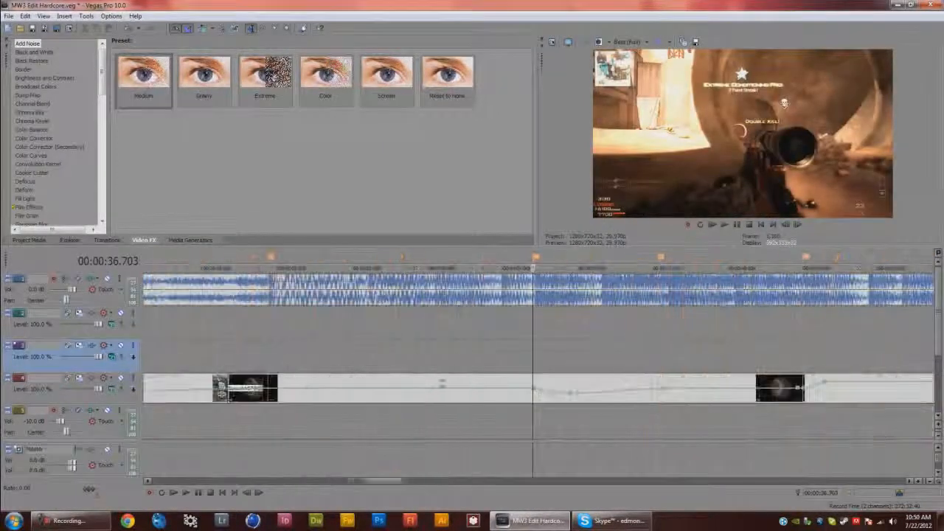
pyautogui.rightClick(495, 387)
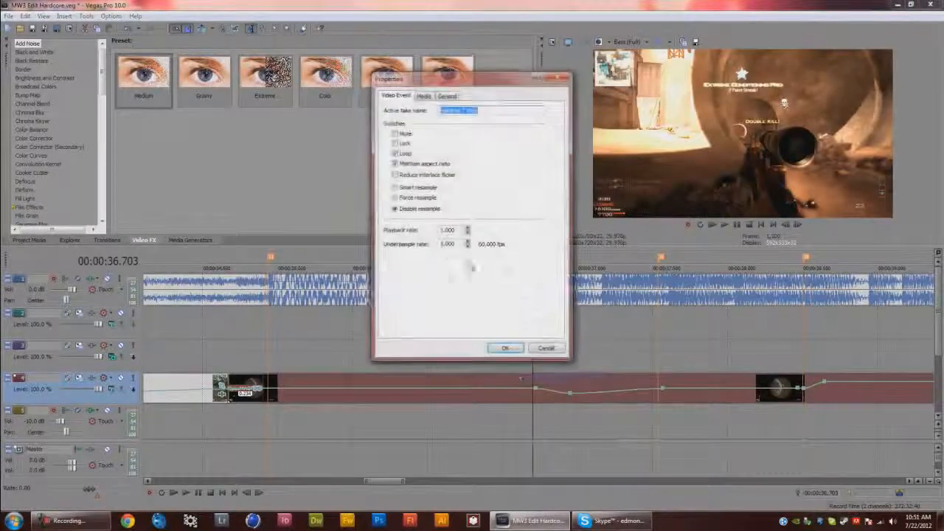
pyautogui.click(546, 346)
pyautogui.rightClick(571, 385)
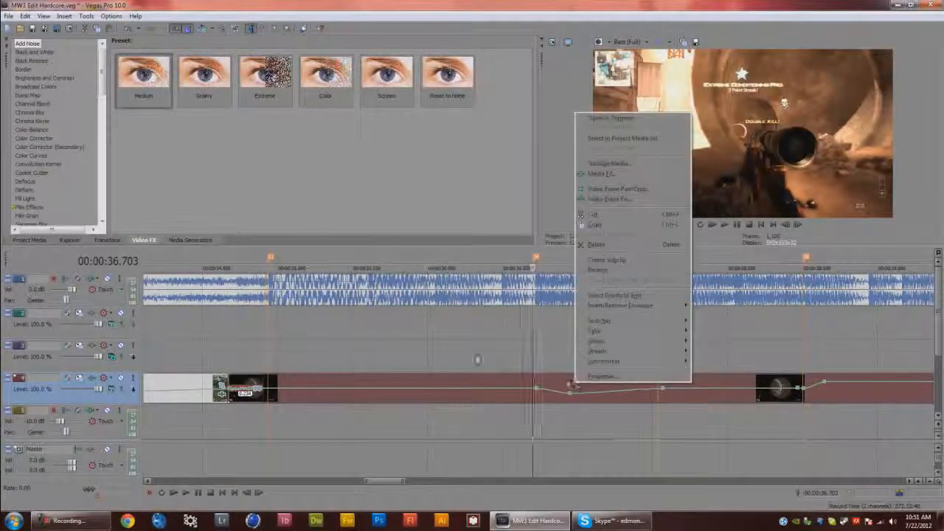
pyautogui.click(428, 365)
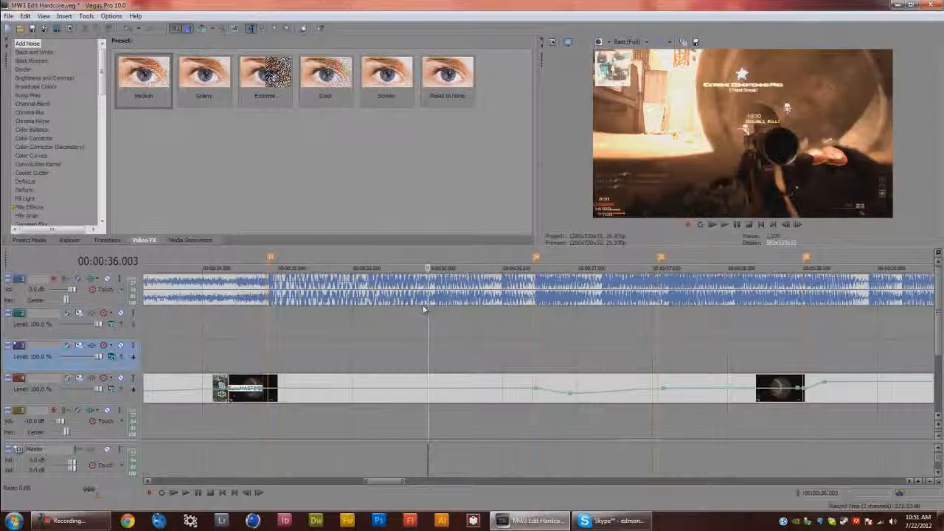
# Reopen Render As and review the Edmond template's video, audio and project custom settings, then cancel
pyautogui.click(5, 6)
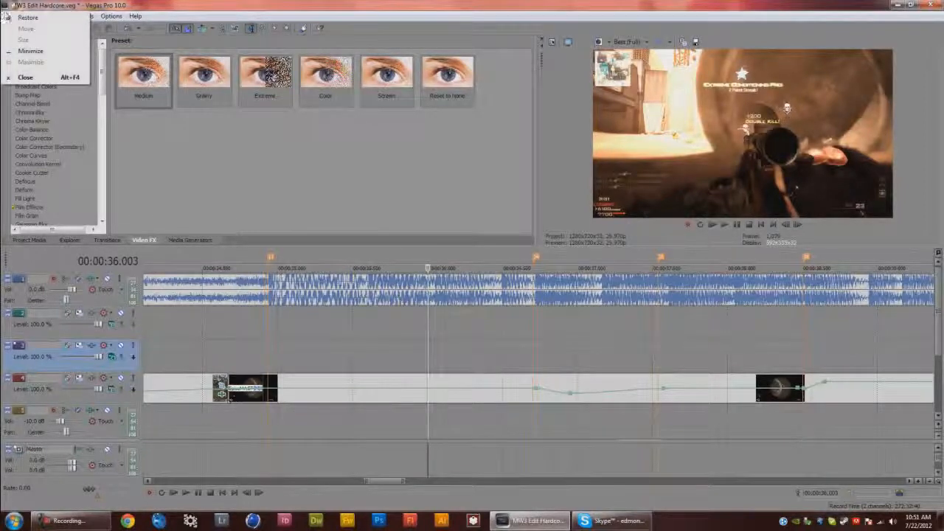
pyautogui.click(5, 13)
pyautogui.click(7, 16)
pyautogui.click(30, 89)
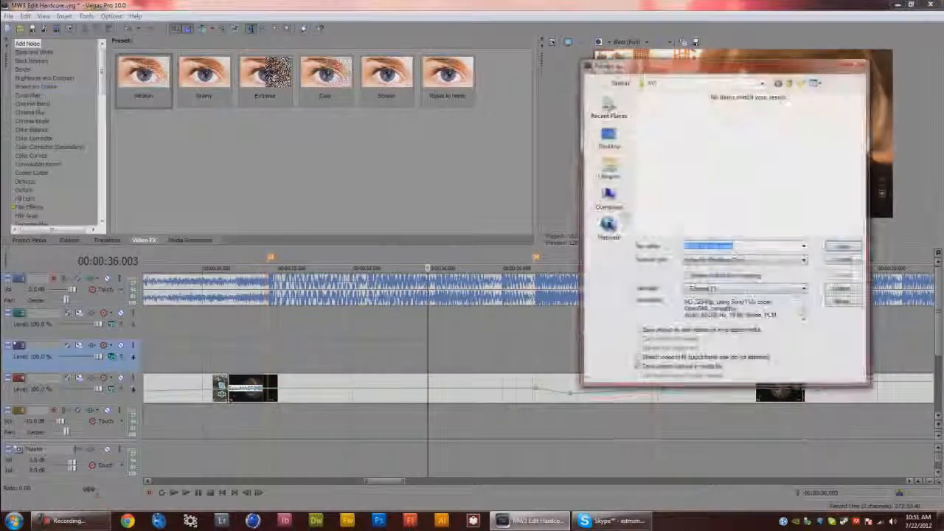
pyautogui.click(775, 290)
pyautogui.click(776, 291)
pyautogui.click(771, 289)
pyautogui.click(756, 385)
pyautogui.click(841, 289)
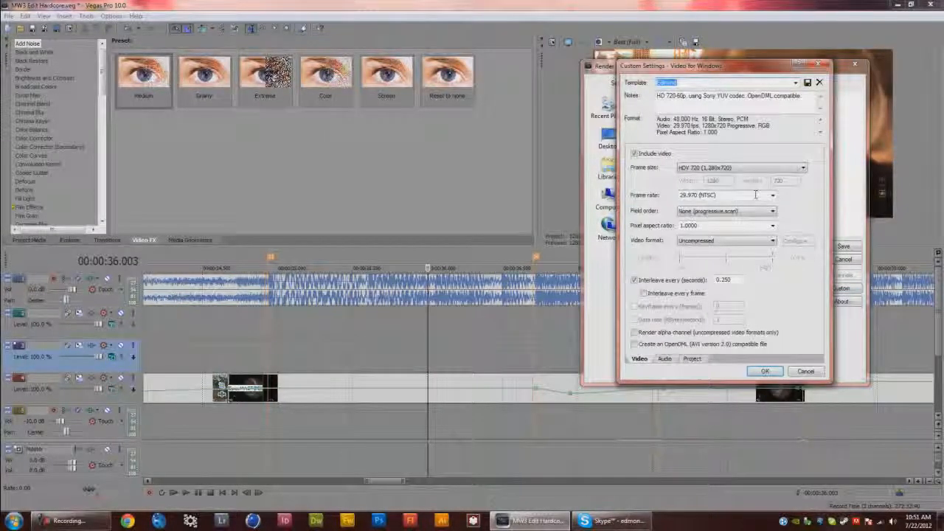
pyautogui.click(665, 359)
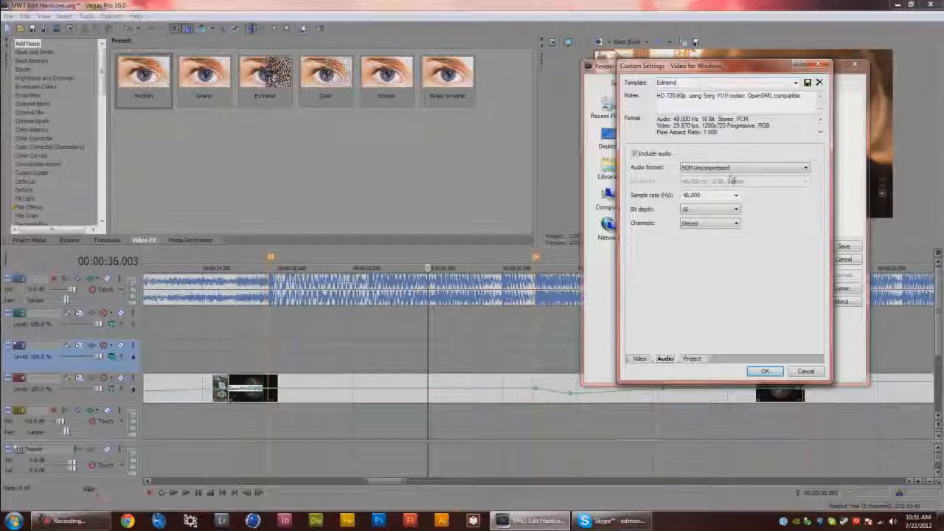
pyautogui.click(692, 359)
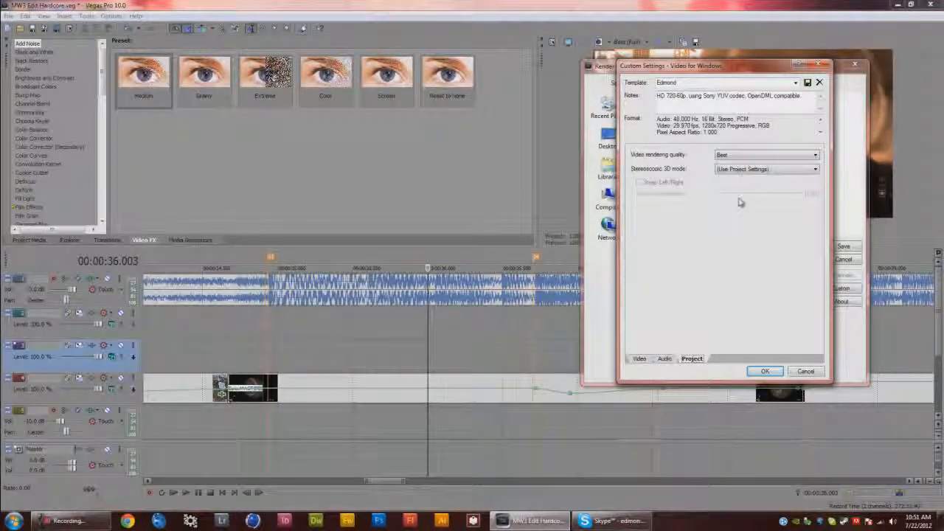
pyautogui.click(765, 371)
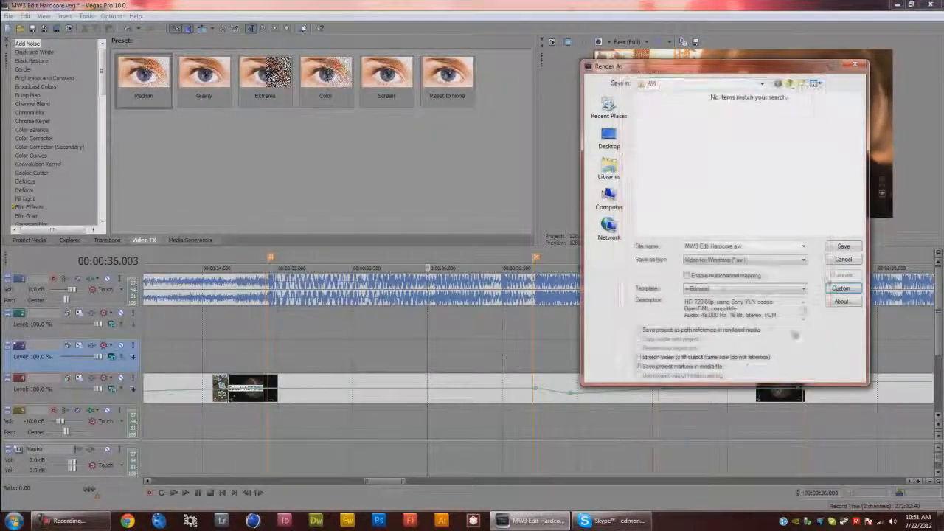
pyautogui.click(844, 259)
# Check the preview quality setting and click through points on the timeline to preview the clip
pyautogui.click(629, 42)
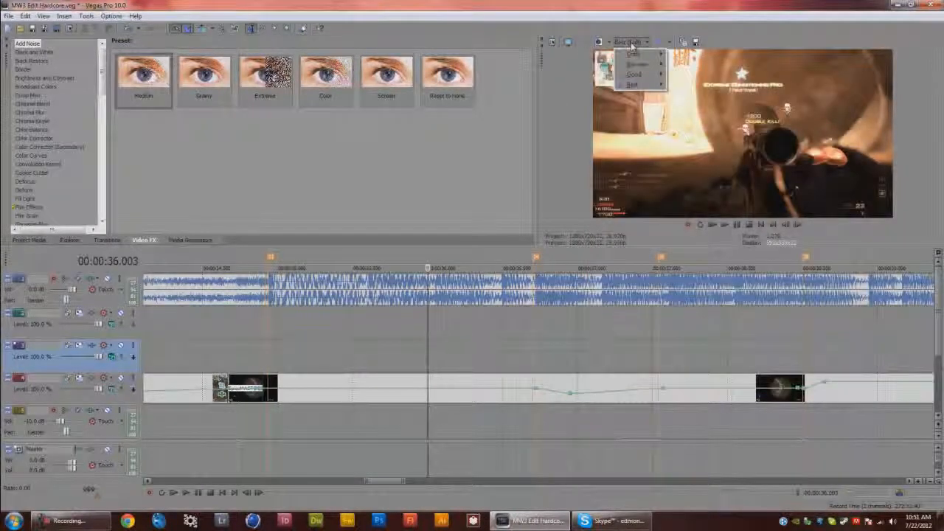
pyautogui.click(694, 95)
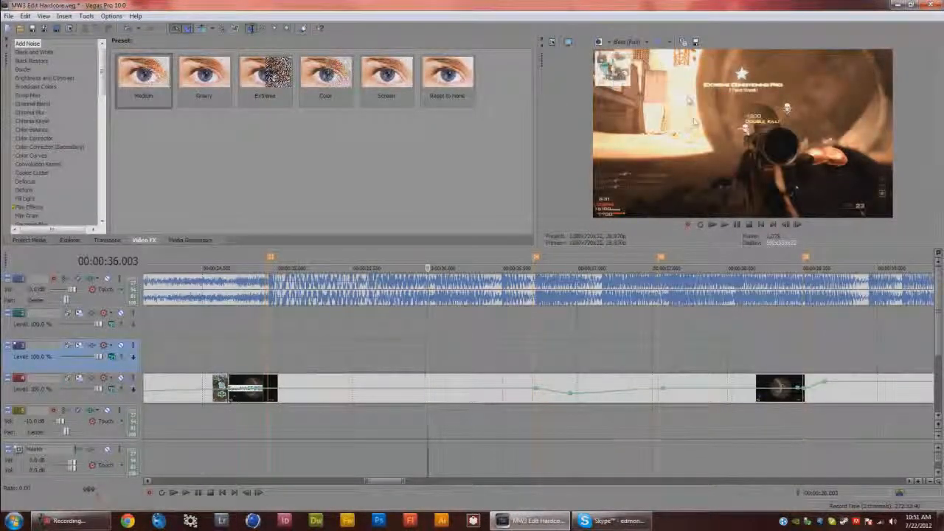
pyautogui.click(549, 356)
pyautogui.click(588, 352)
pyautogui.click(643, 345)
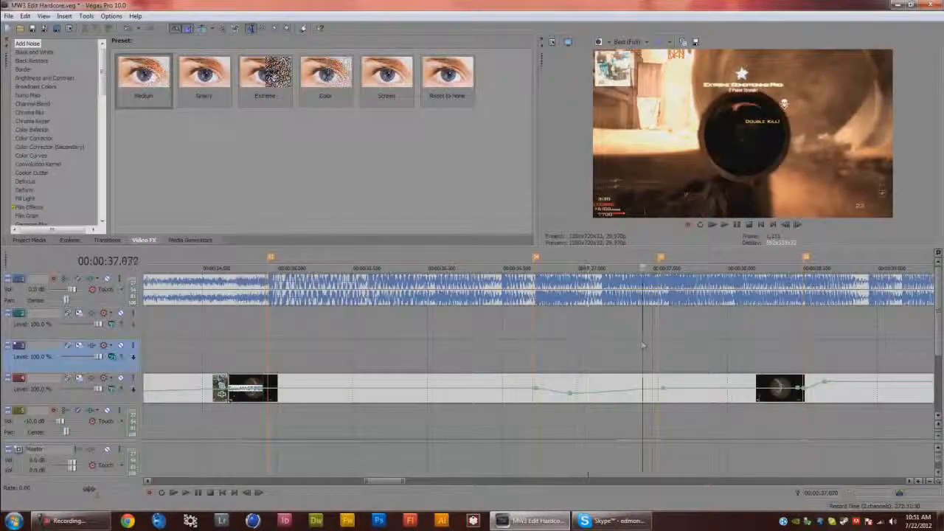
pyautogui.click(709, 339)
pyautogui.click(773, 340)
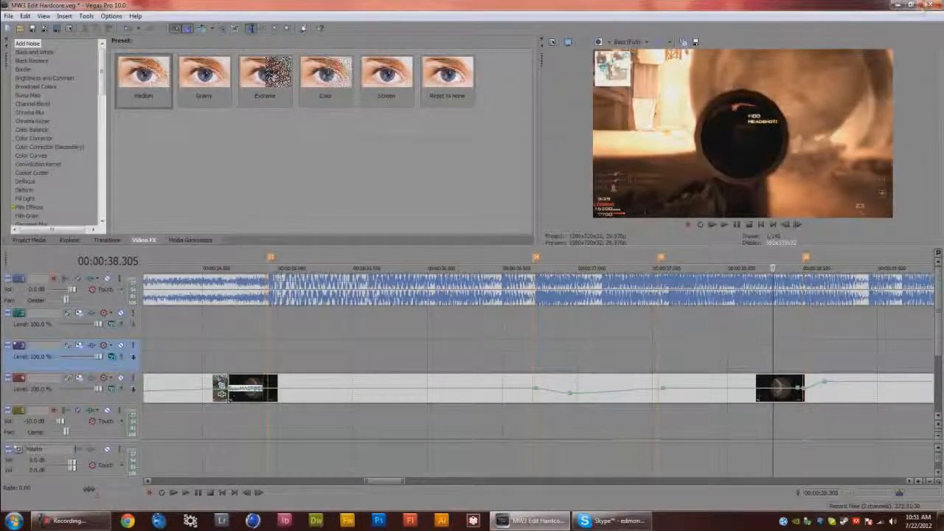
# Exit Vegas Pro without saving and open the SPARE SPORK project from the desktop
pyautogui.click(932, 4)
pyautogui.click(528, 213)
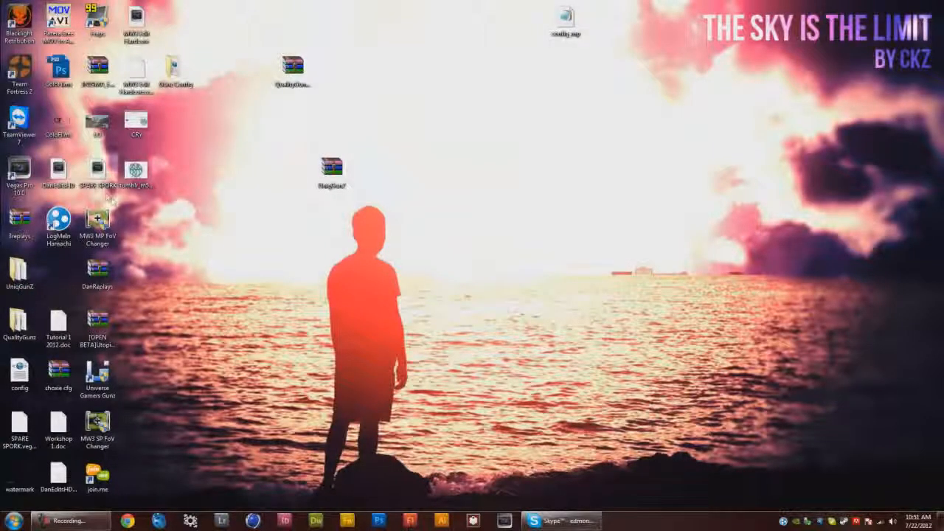
pyautogui.doubleClick(98, 172)
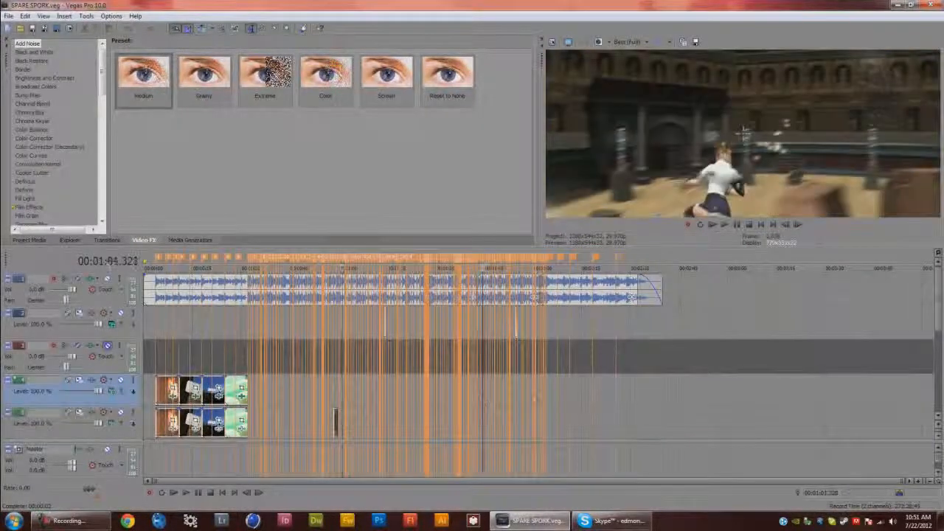
# Open Render As for the SPARE SPORK project, choose the 1280x544 template and open its custom settings
pyautogui.click(9, 16)
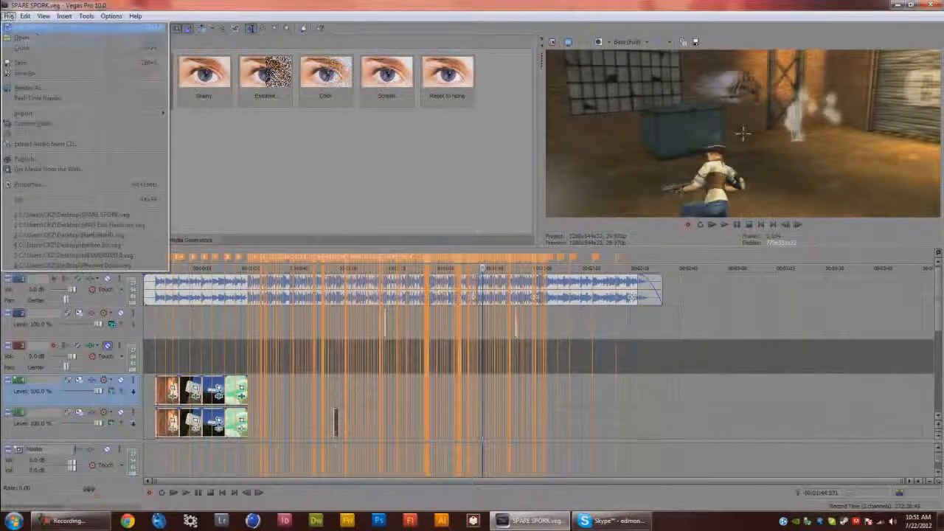
pyautogui.click(29, 87)
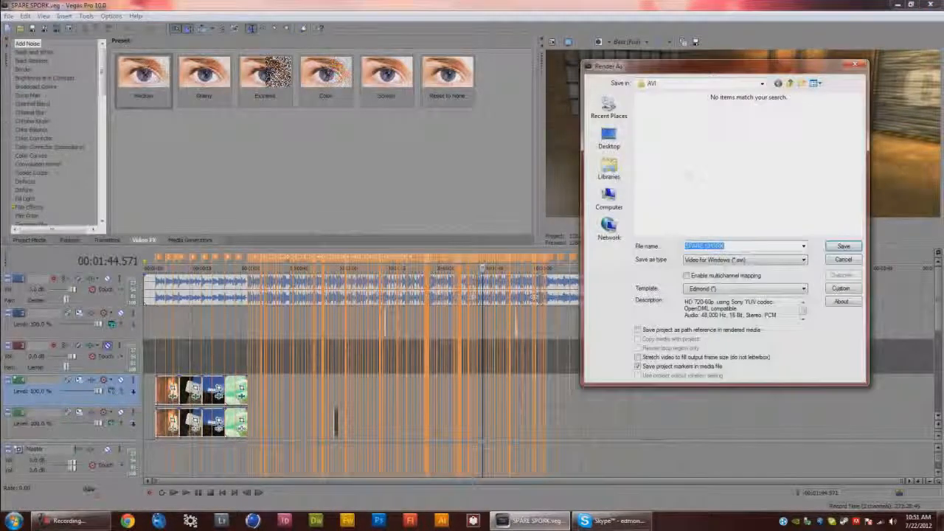
pyautogui.click(752, 288)
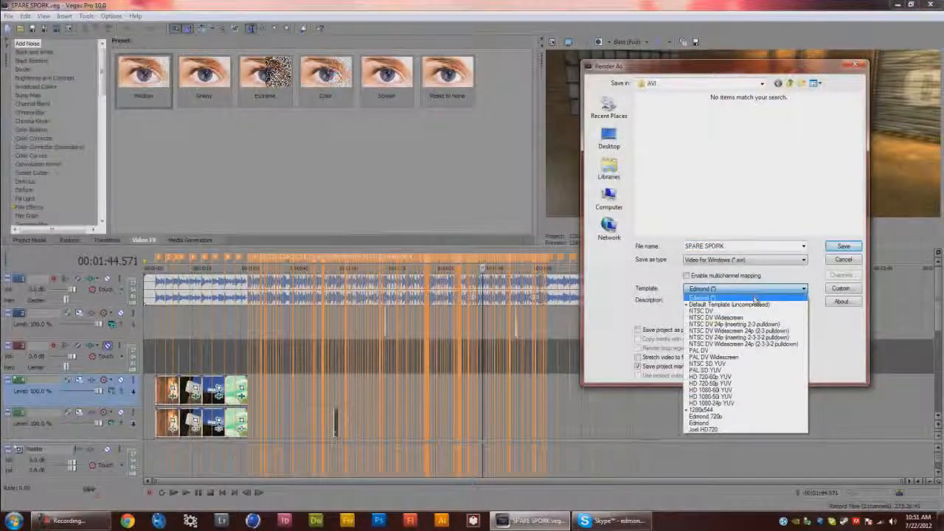
pyautogui.click(750, 415)
pyautogui.click(841, 288)
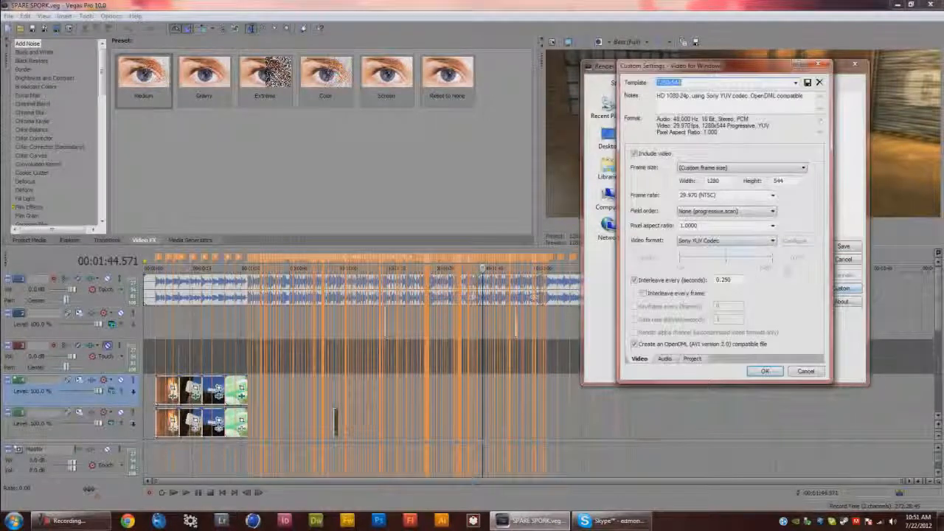
# Set the template's video format to Uncompressed and confirm the custom settings
pyautogui.click(767, 241)
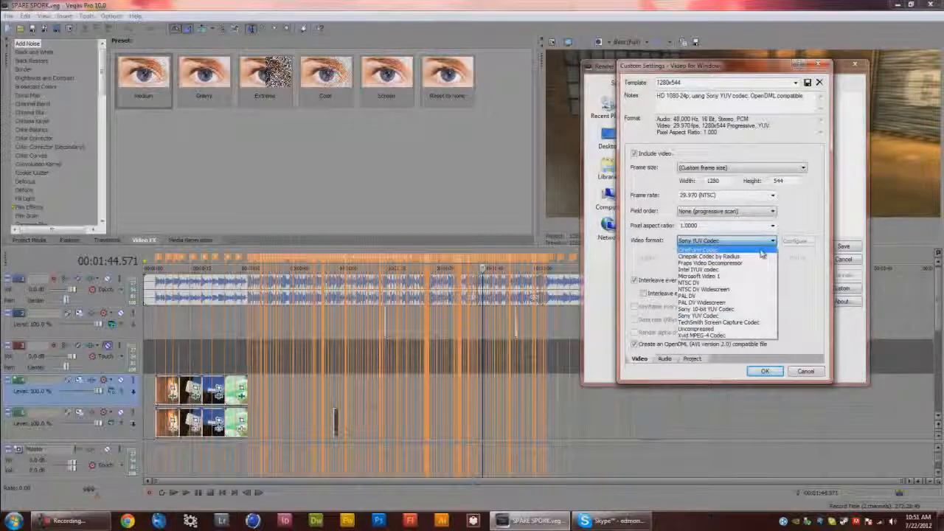
pyautogui.click(708, 329)
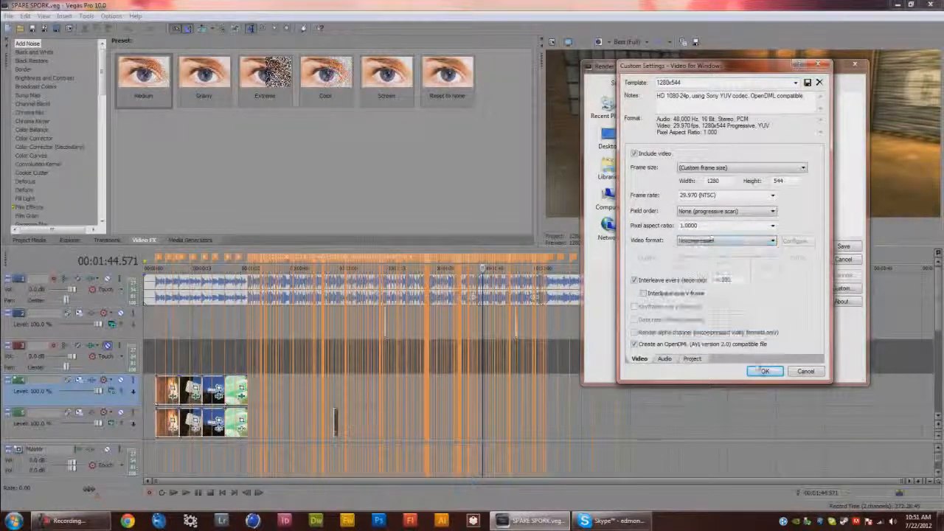
pyautogui.click(771, 374)
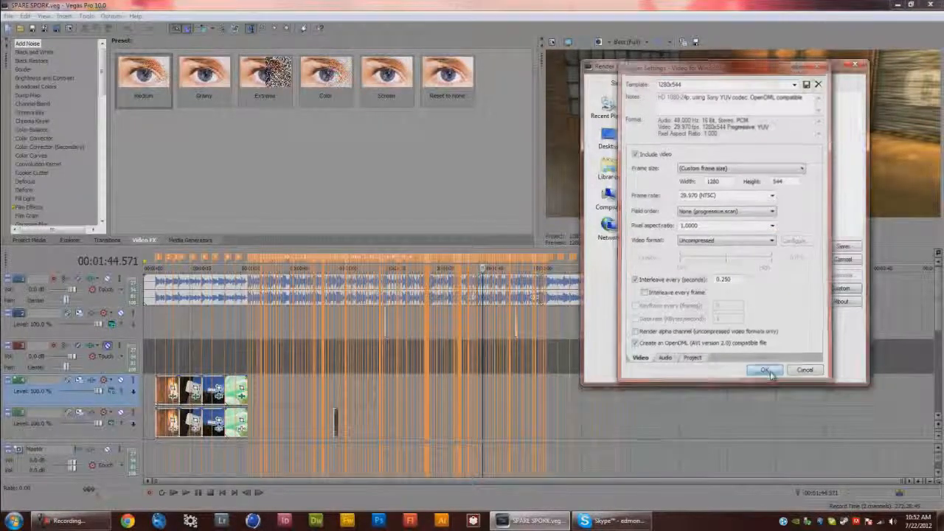
# Reopen the custom settings to review the 1280 x 544 custom frame size, then render SPARE SPORK as AVI
pyautogui.click(842, 288)
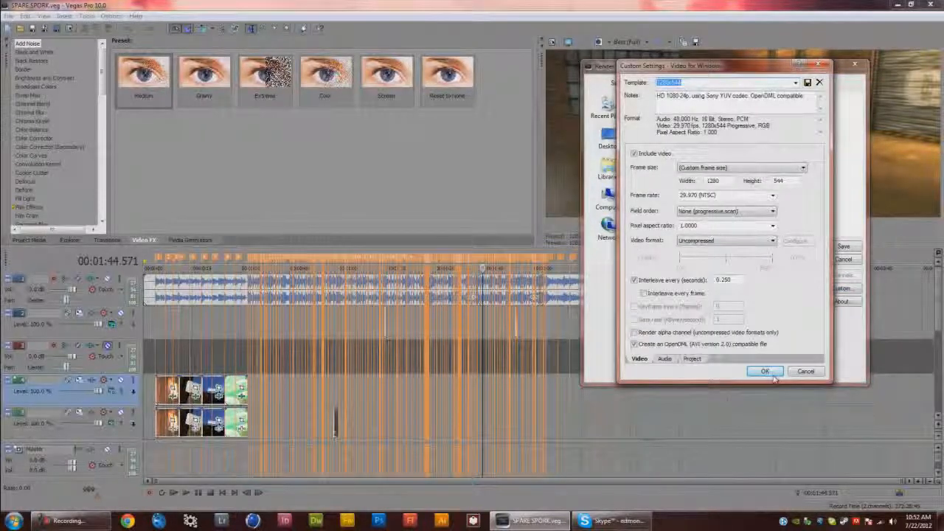
pyautogui.click(722, 168)
pyautogui.click(720, 175)
pyautogui.click(726, 181)
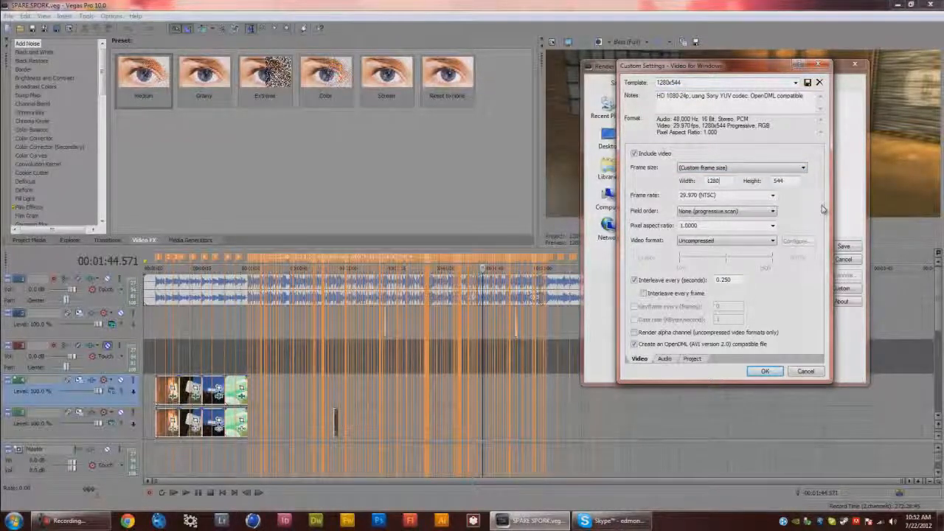
pyautogui.click(773, 371)
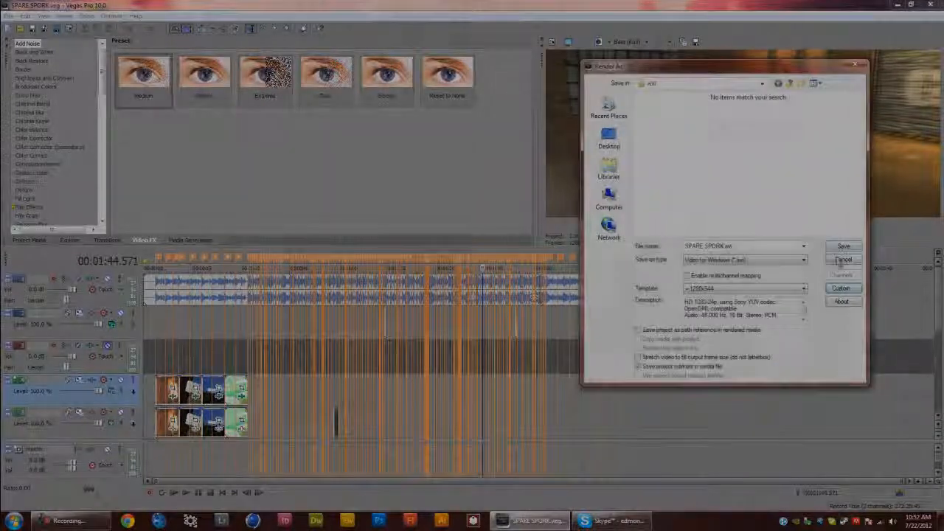
pyautogui.click(843, 246)
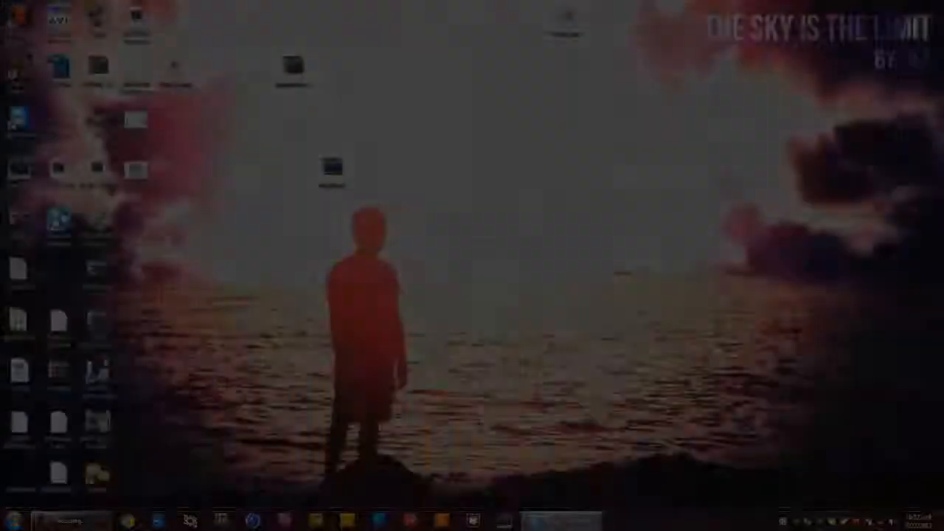